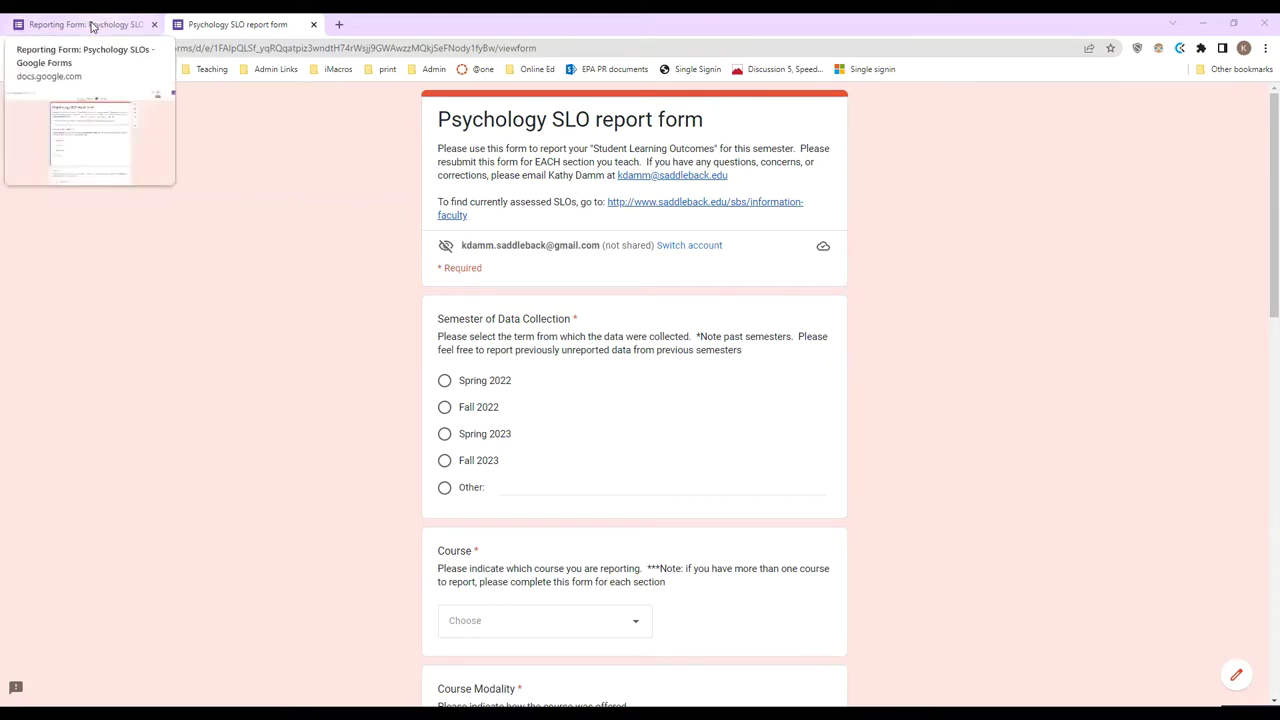
# Open the collected responses of the Reporting Form: Psychology SLOs form in their linked spreadsheet
pyautogui.click(91, 26)
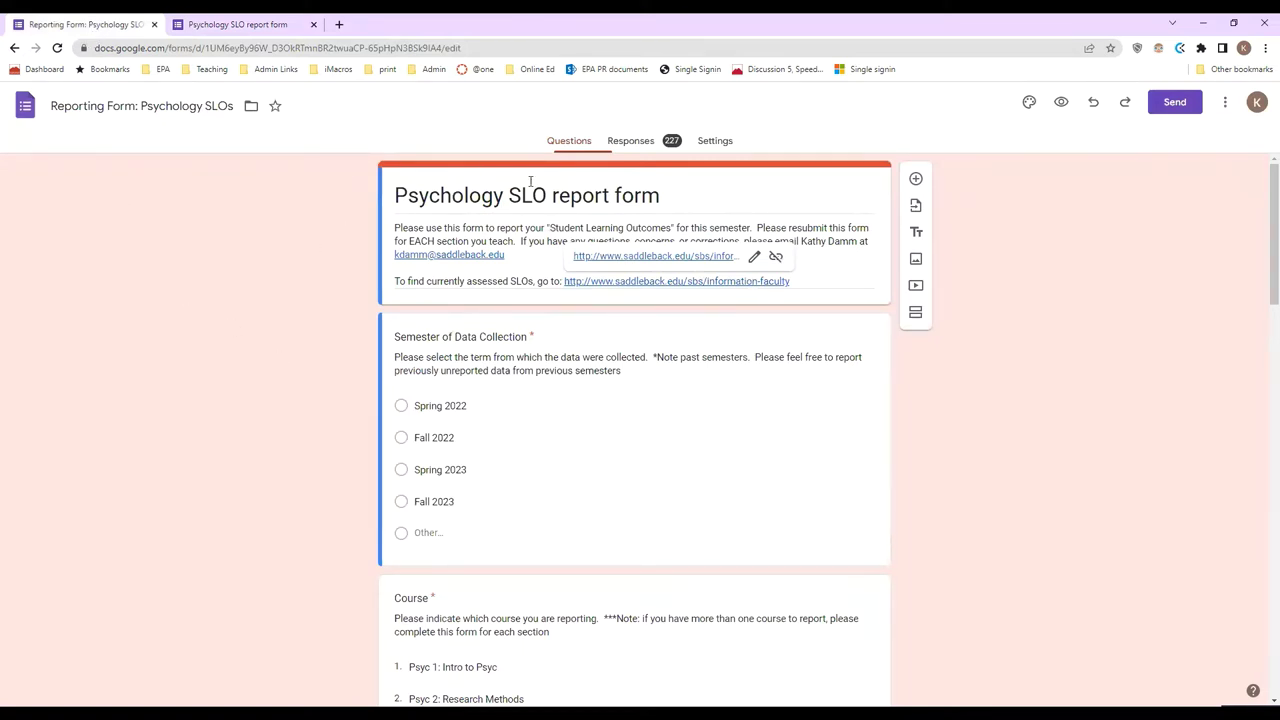
pyautogui.click(631, 145)
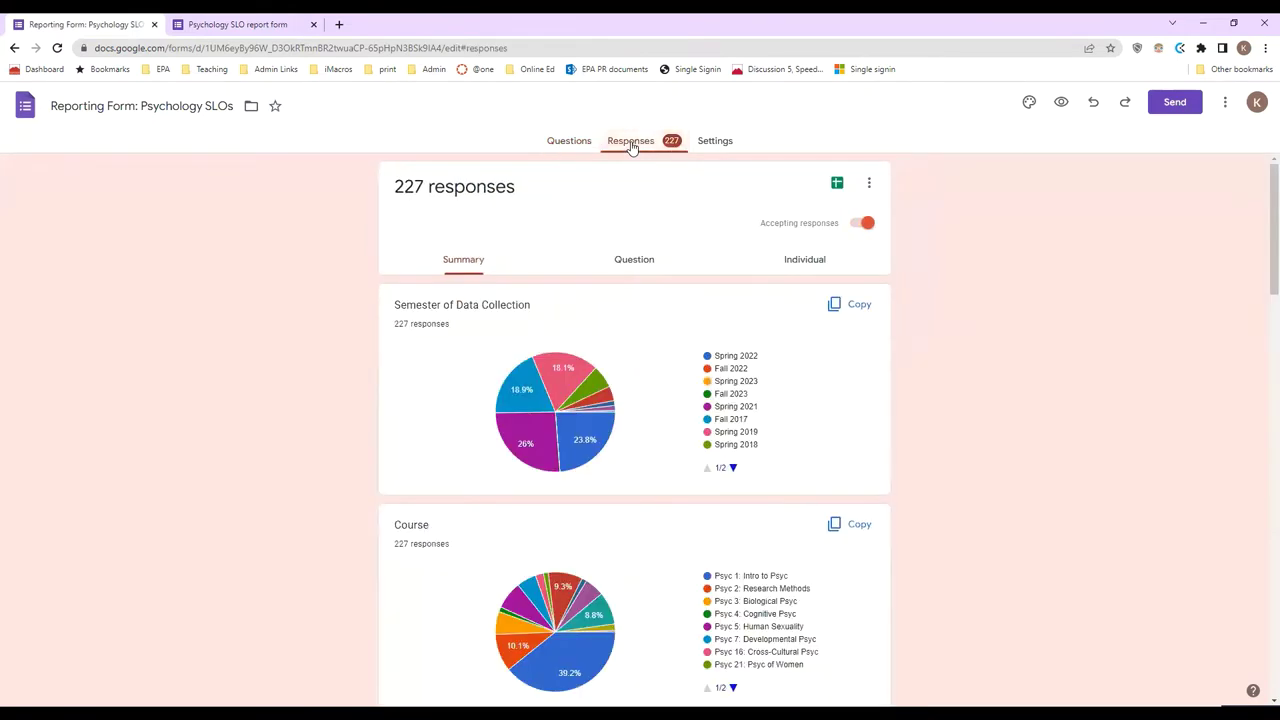
pyautogui.click(837, 185)
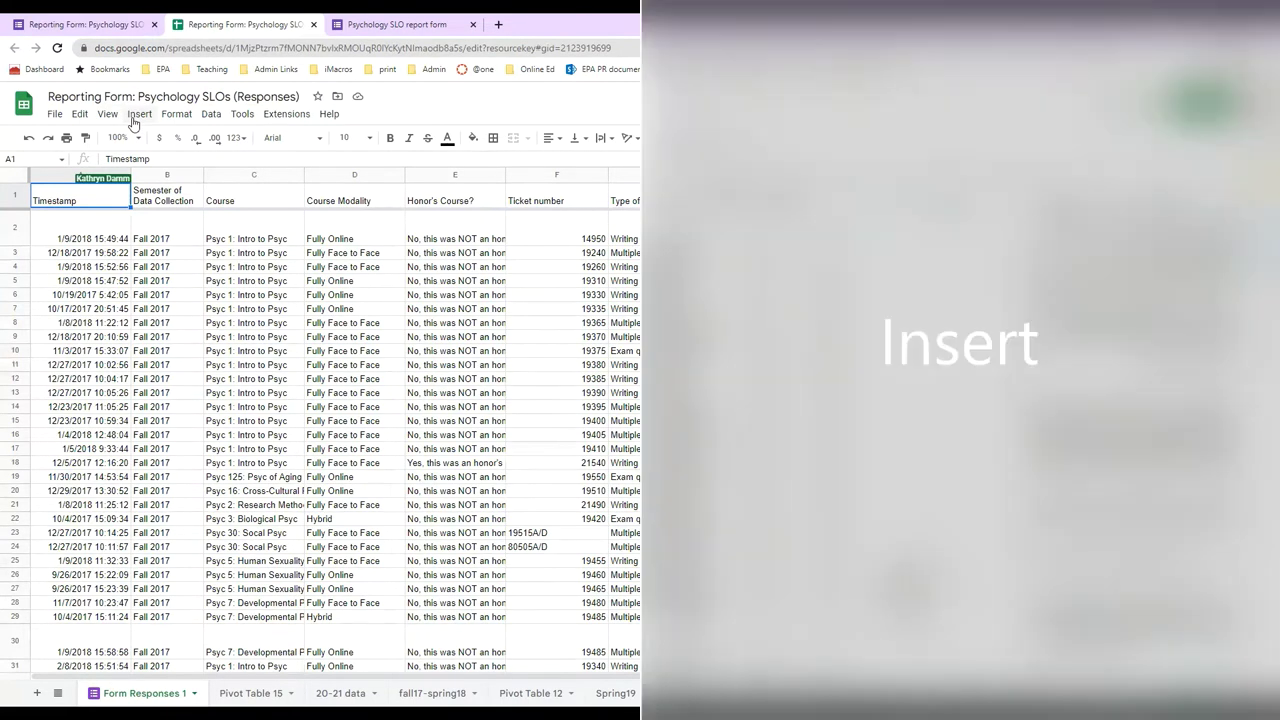
# Create a pivot table on a new sheet from the form response data range A1:M233
pyautogui.click(139, 114)
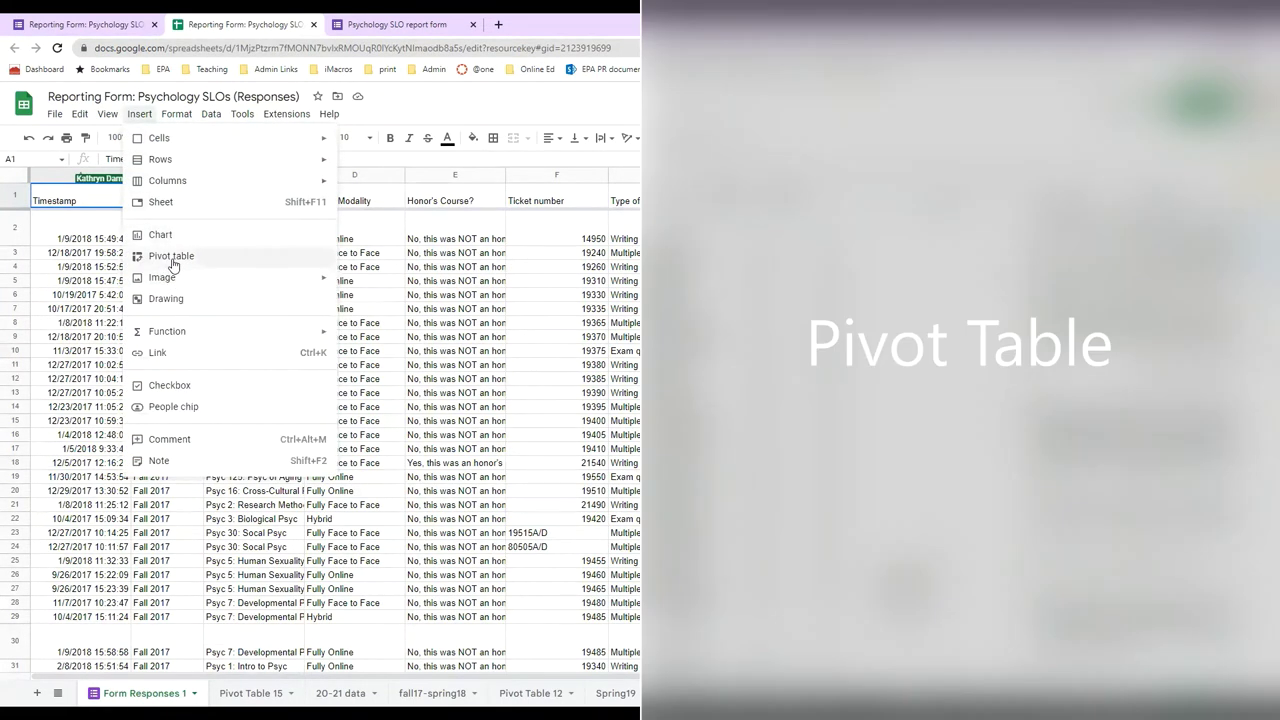
pyautogui.click(170, 256)
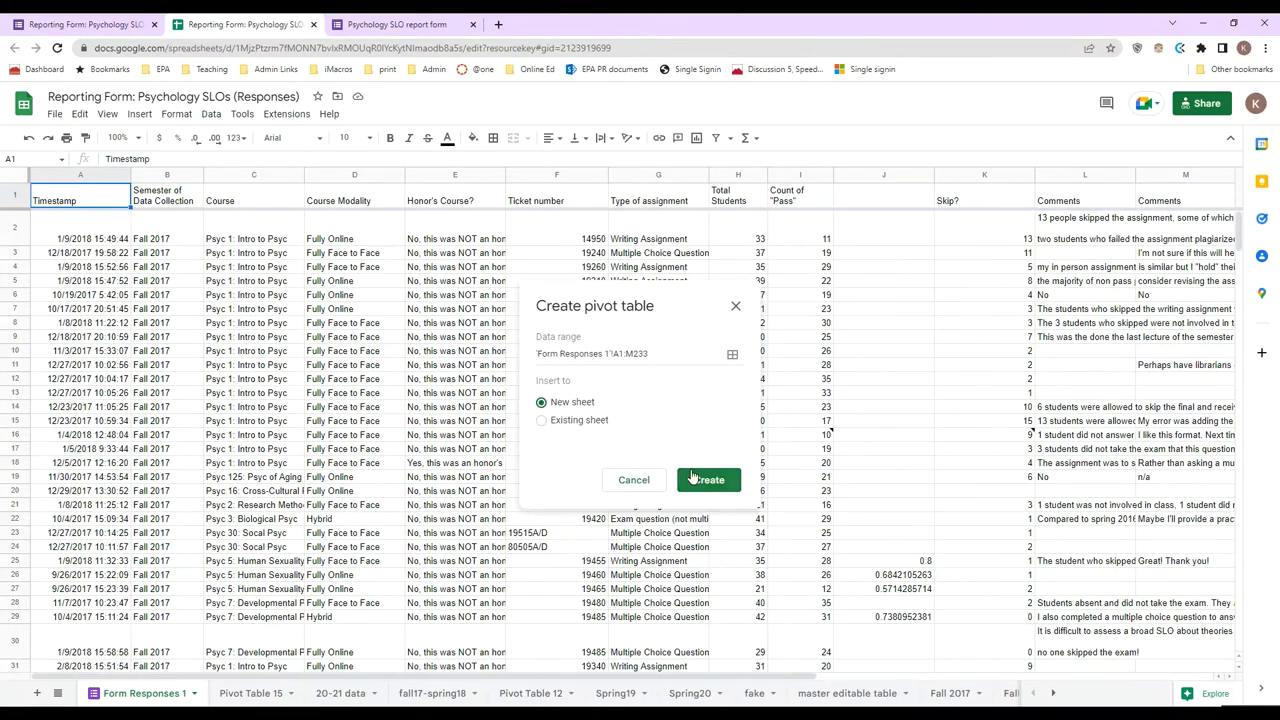
pyautogui.click(706, 480)
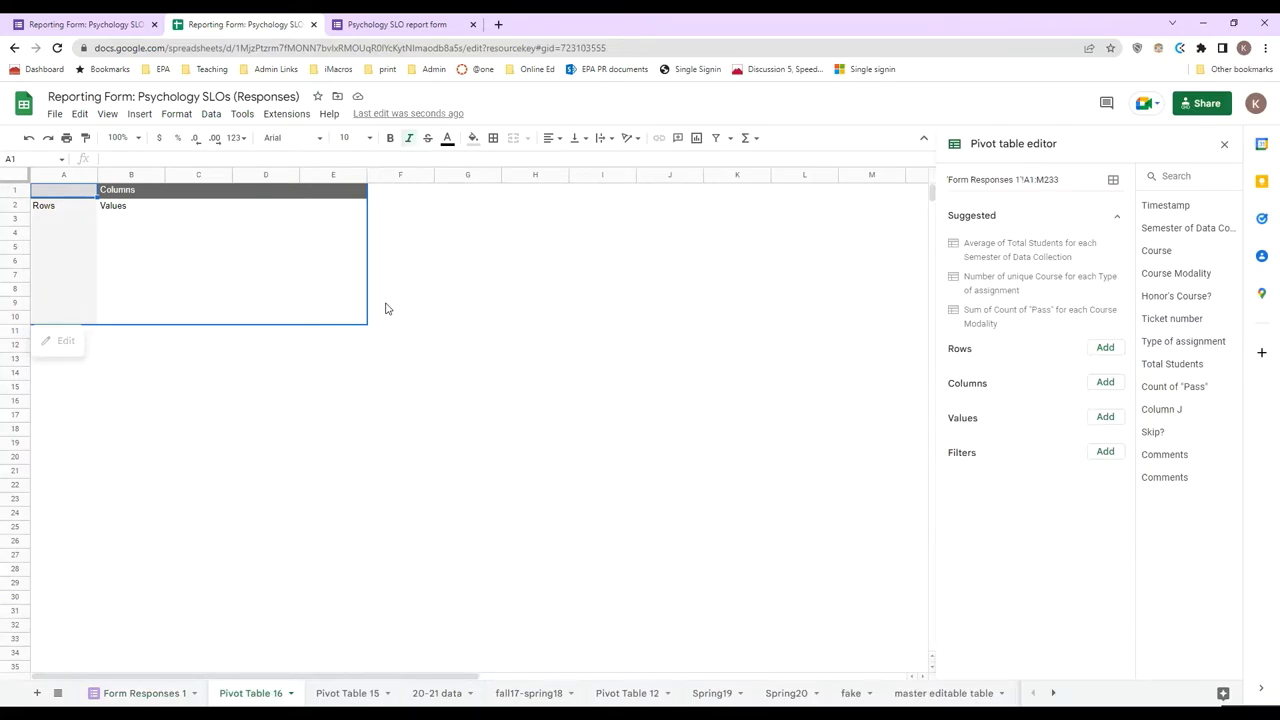
# Set up the pivot table with Course as rows and Total Students and Count of "Pass" as values
pyautogui.click(1104, 349)
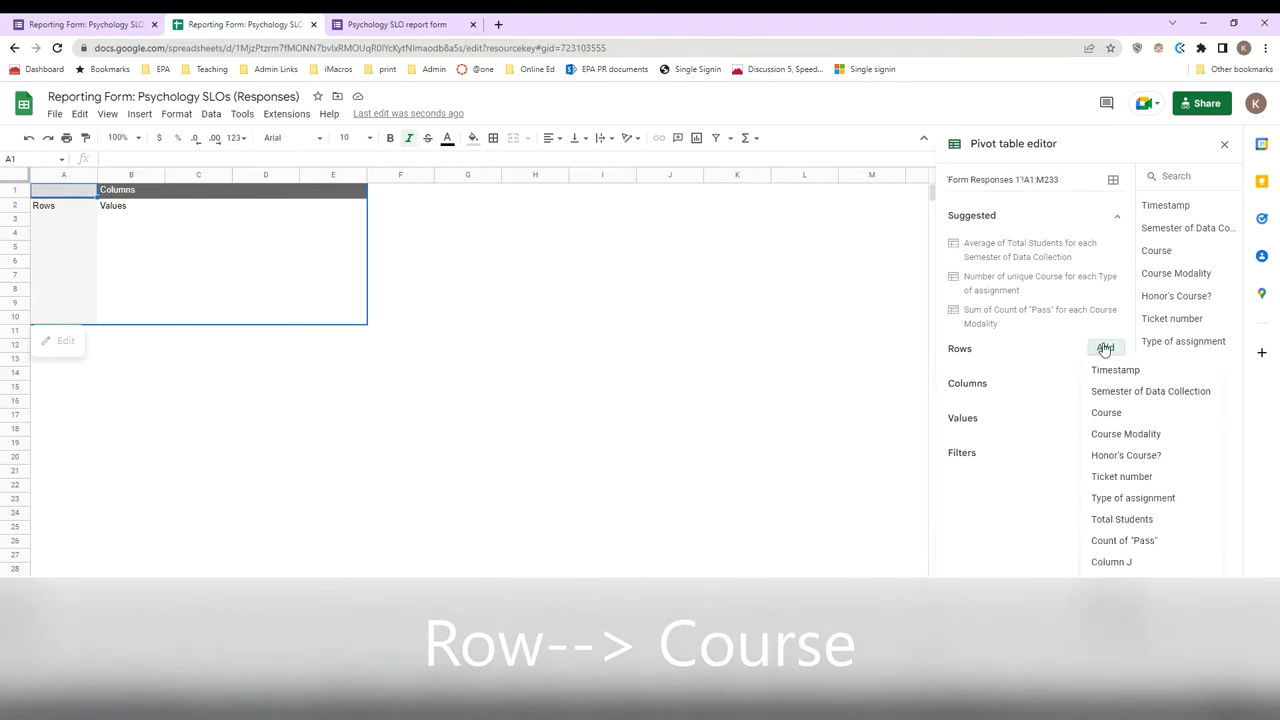
pyautogui.click(1110, 413)
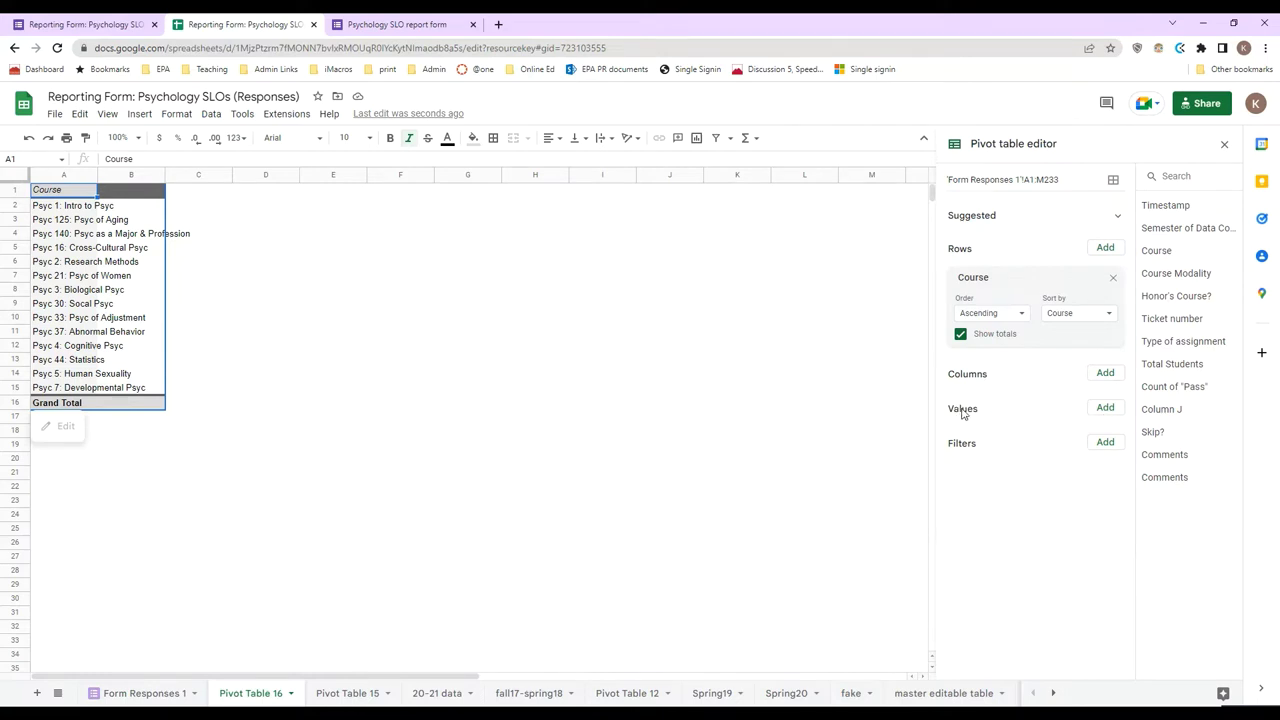
pyautogui.click(1104, 408)
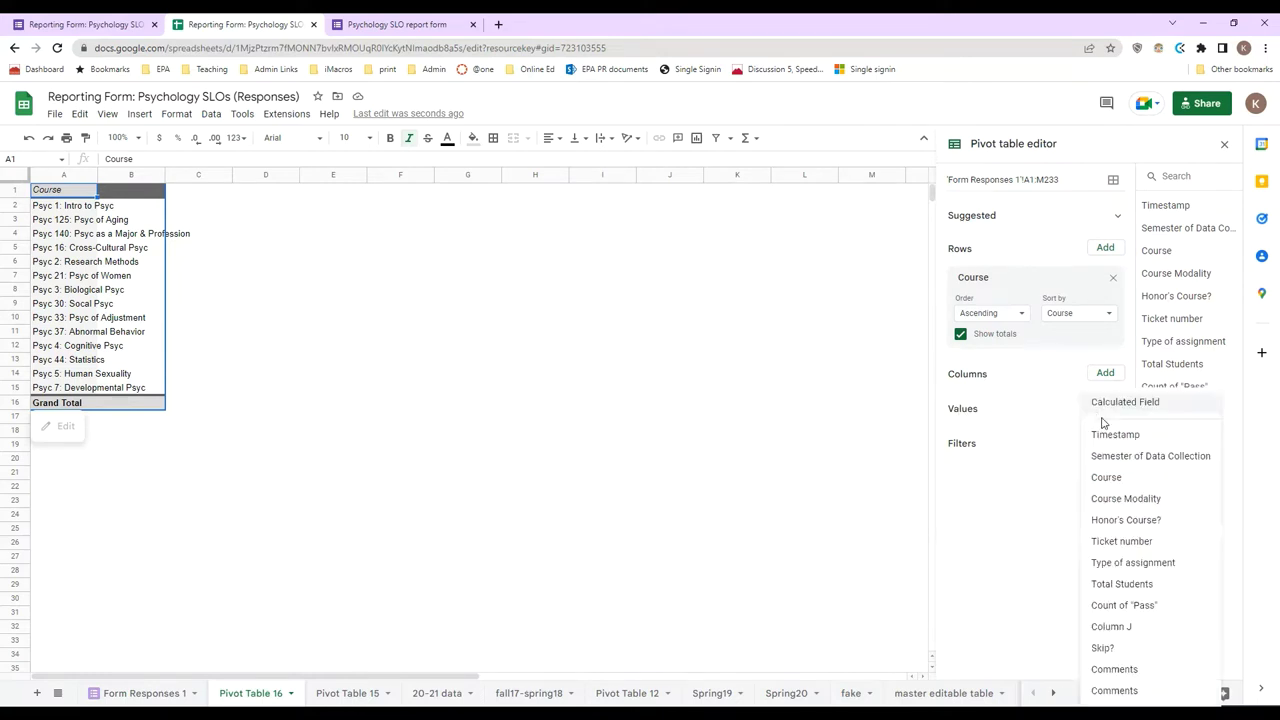
pyautogui.click(1146, 588)
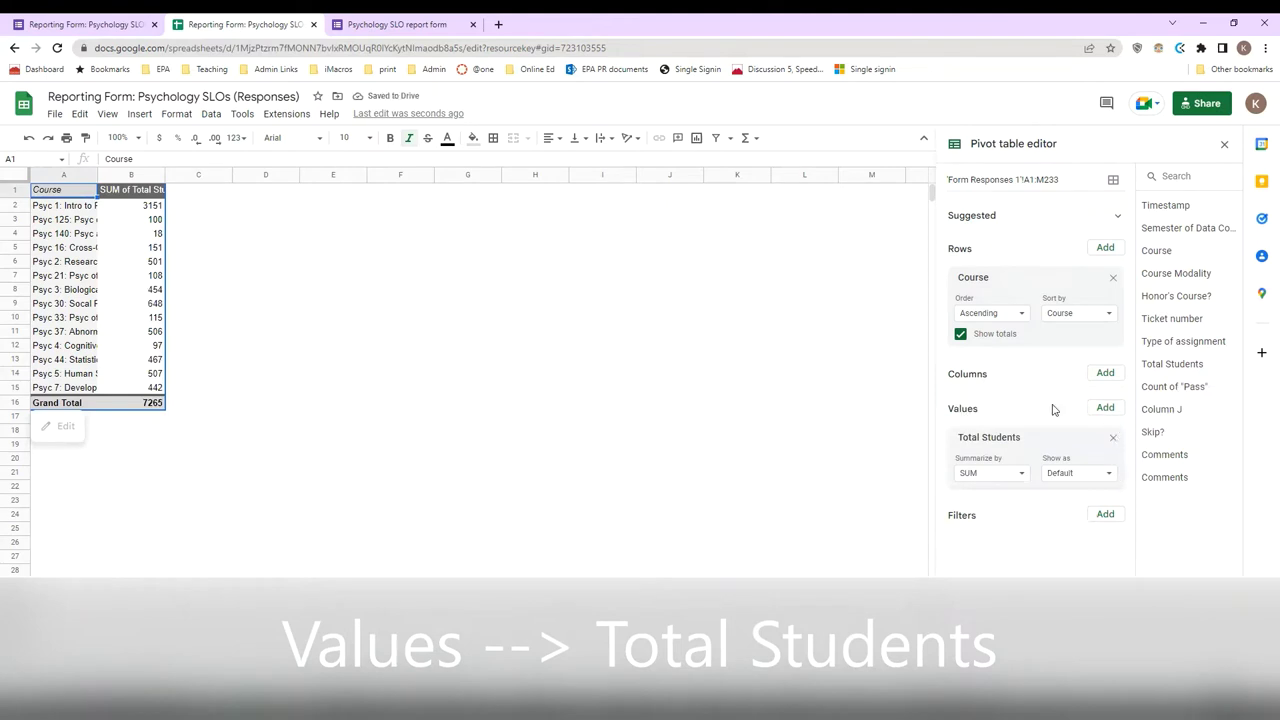
pyautogui.click(1105, 410)
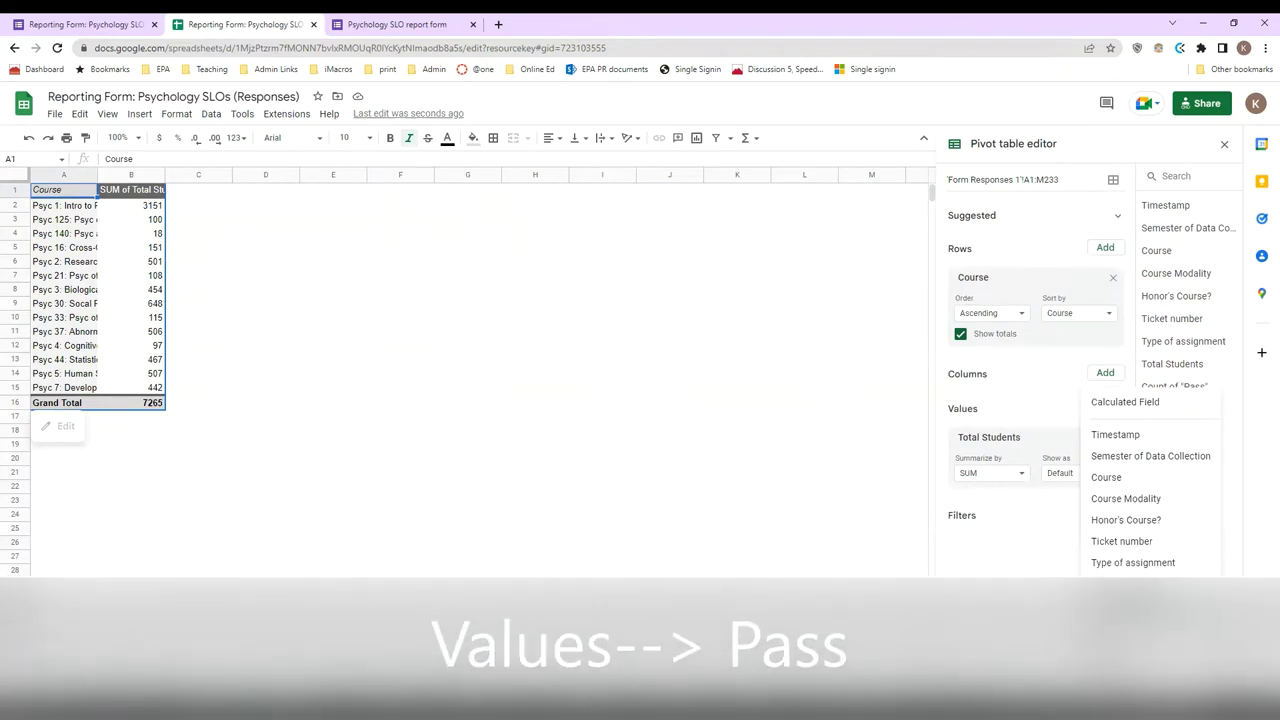
pyautogui.click(1133, 605)
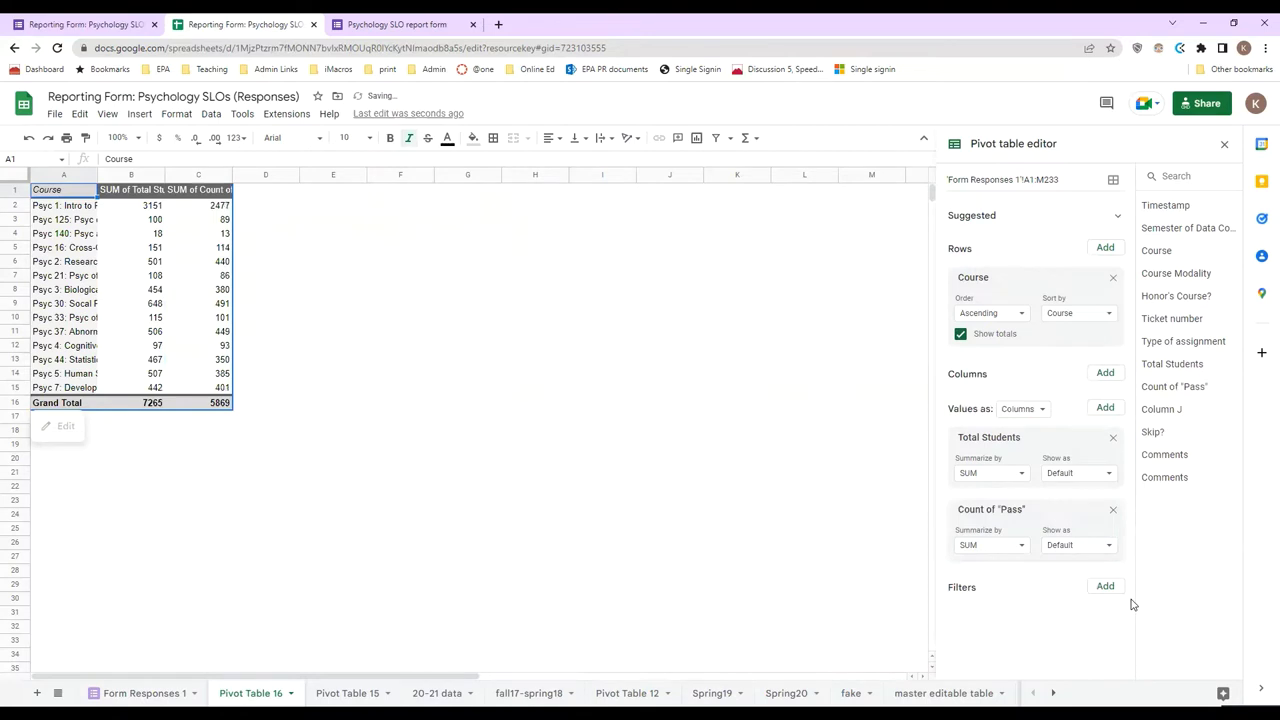
pyautogui.click(253, 192)
pyautogui.click(253, 209)
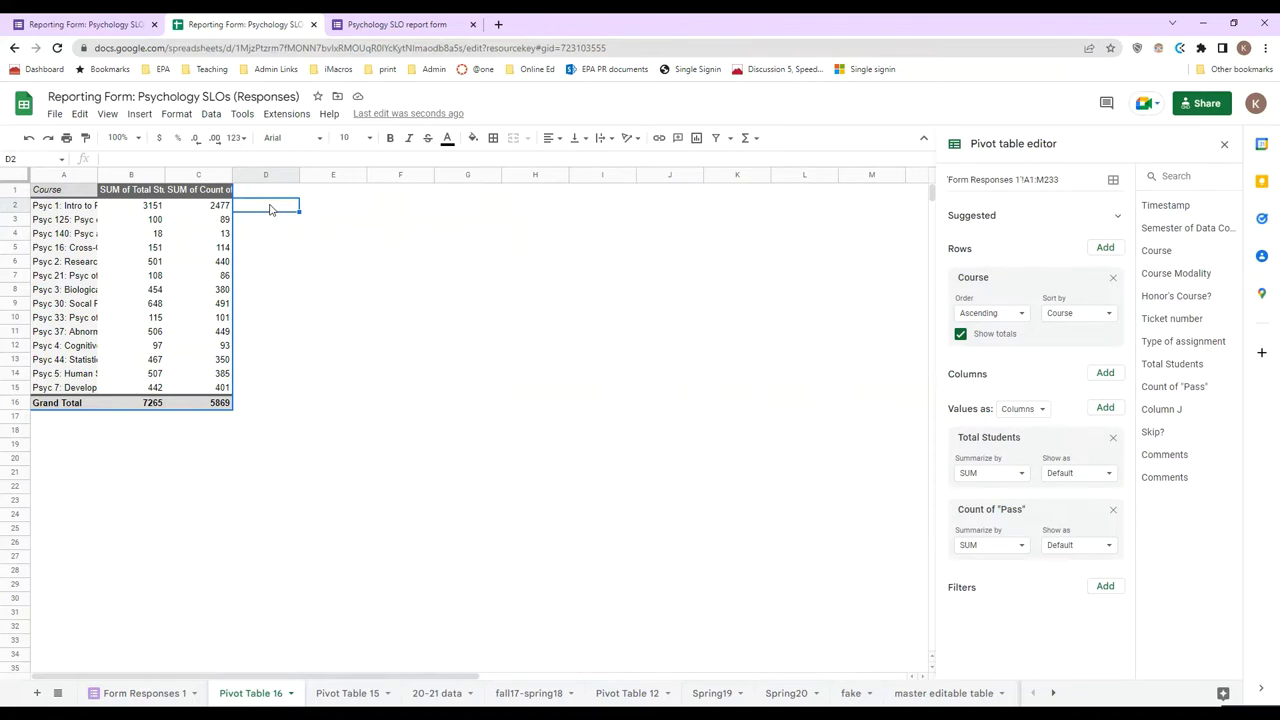
pyautogui.click(254, 229)
pyautogui.click(249, 209)
pyautogui.write('=')
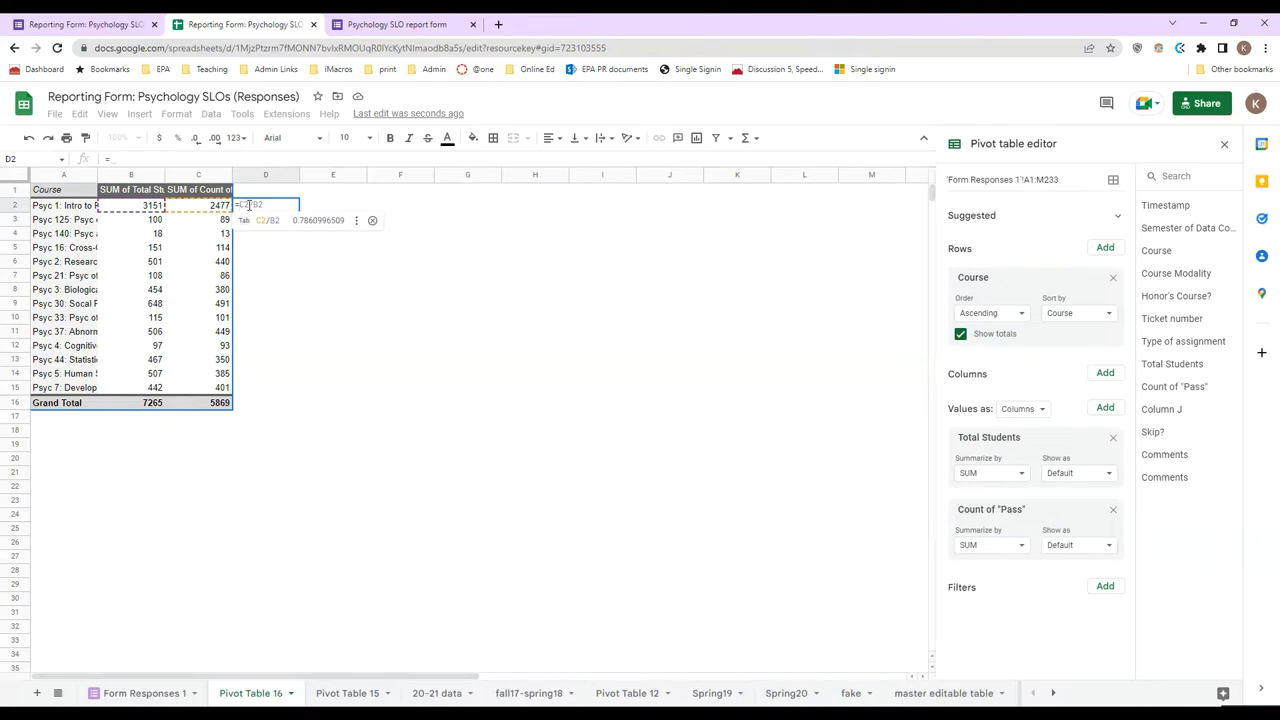
pyautogui.press('Tab')
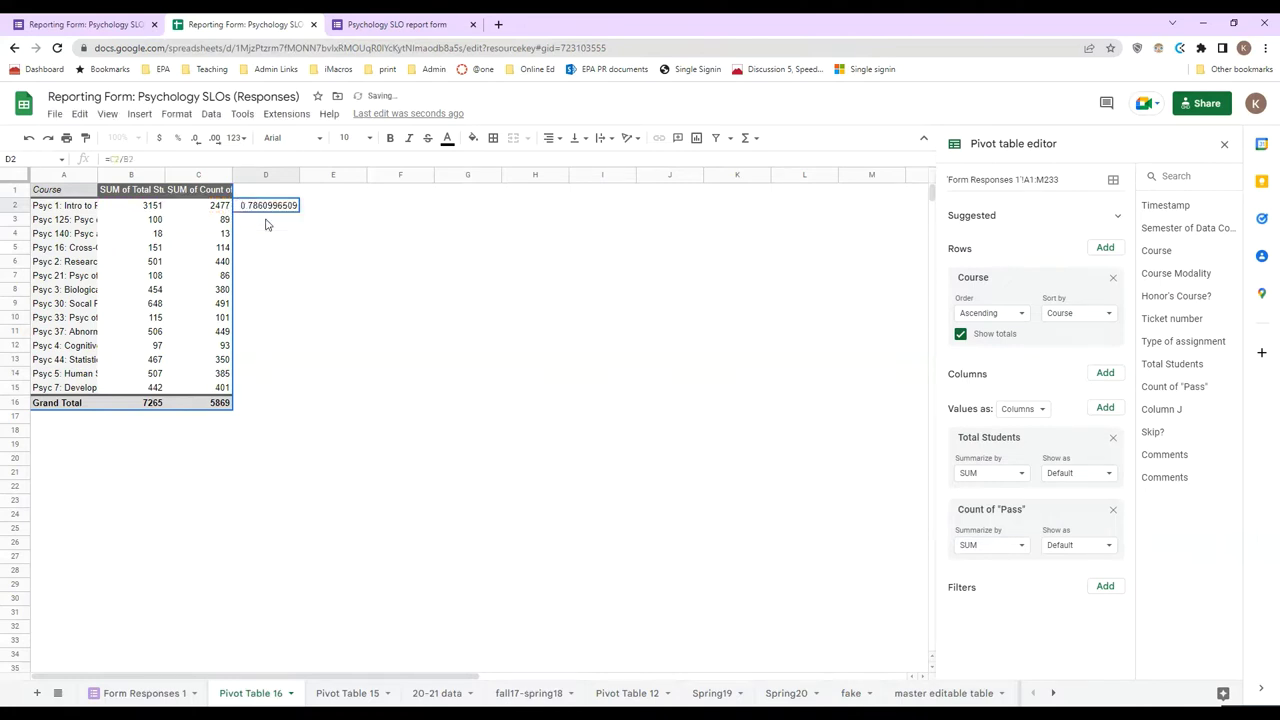
pyautogui.click(266, 224)
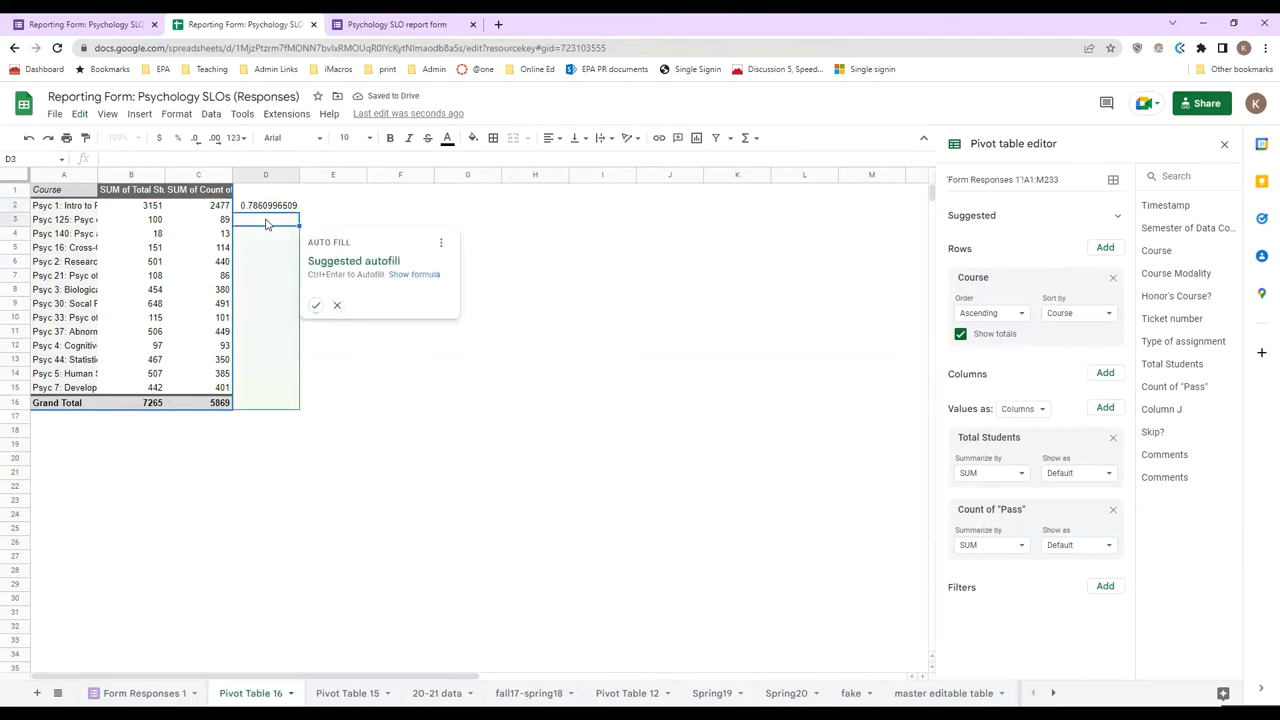
pyautogui.press('Up')
pyautogui.press('BackSpace')
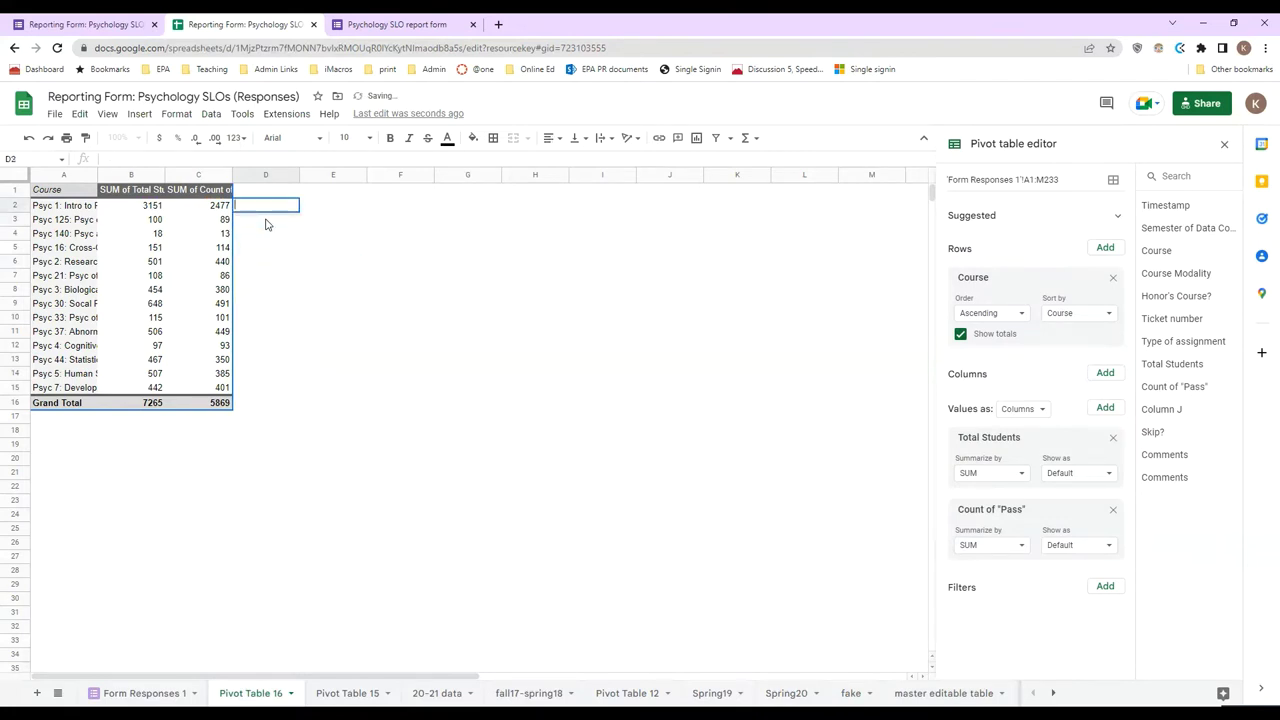
# Enter the formula =C2/B2 in cell D2 to calculate the pass rate for Psyc 1
pyautogui.write('=')
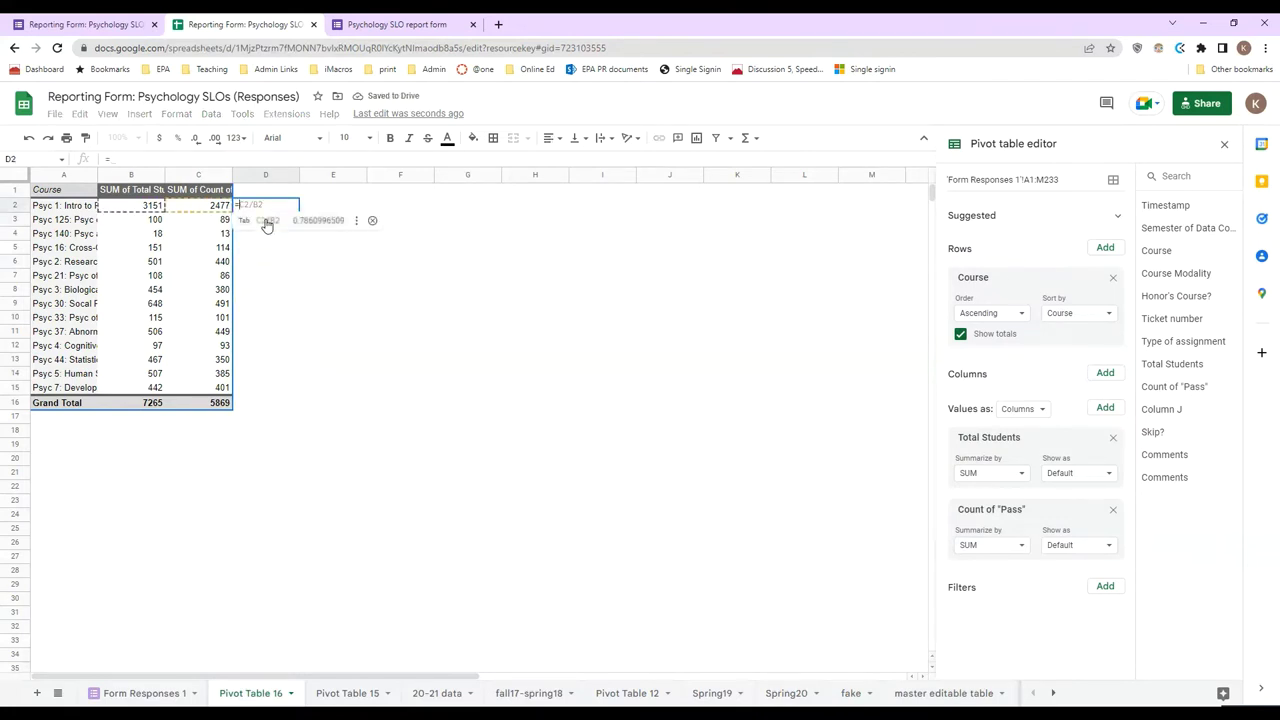
pyautogui.click(207, 206)
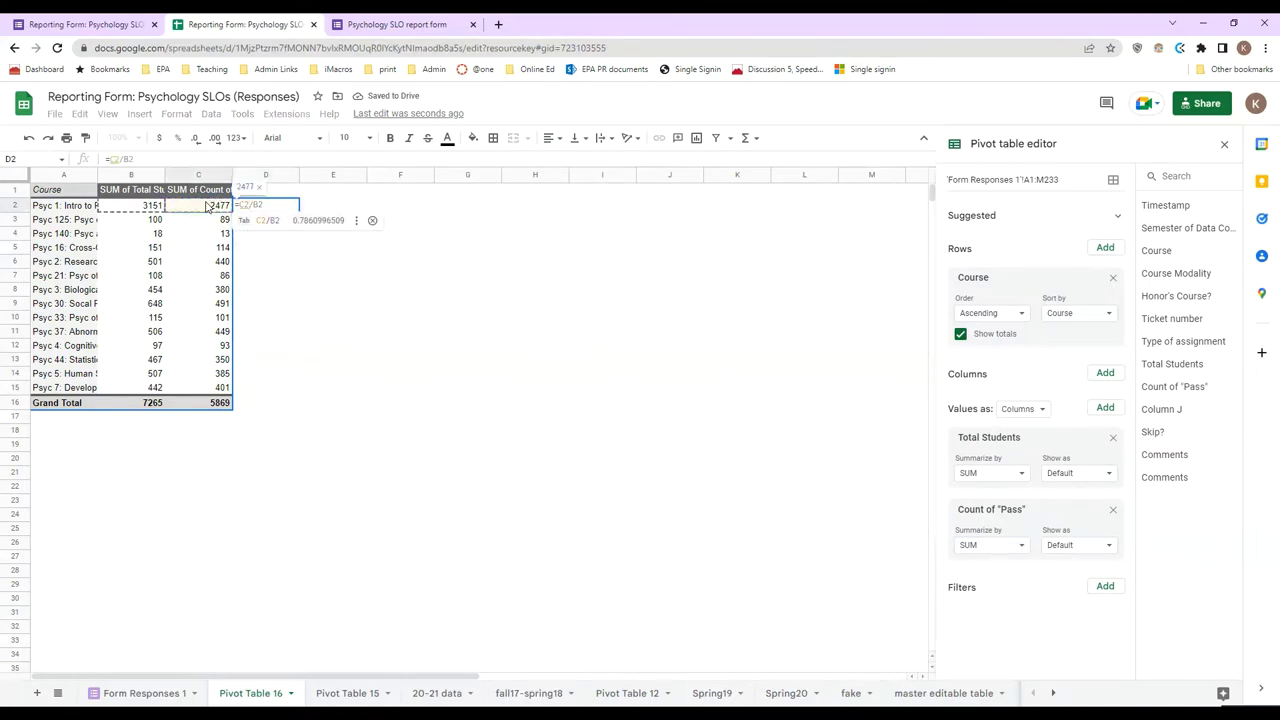
pyautogui.write('/')
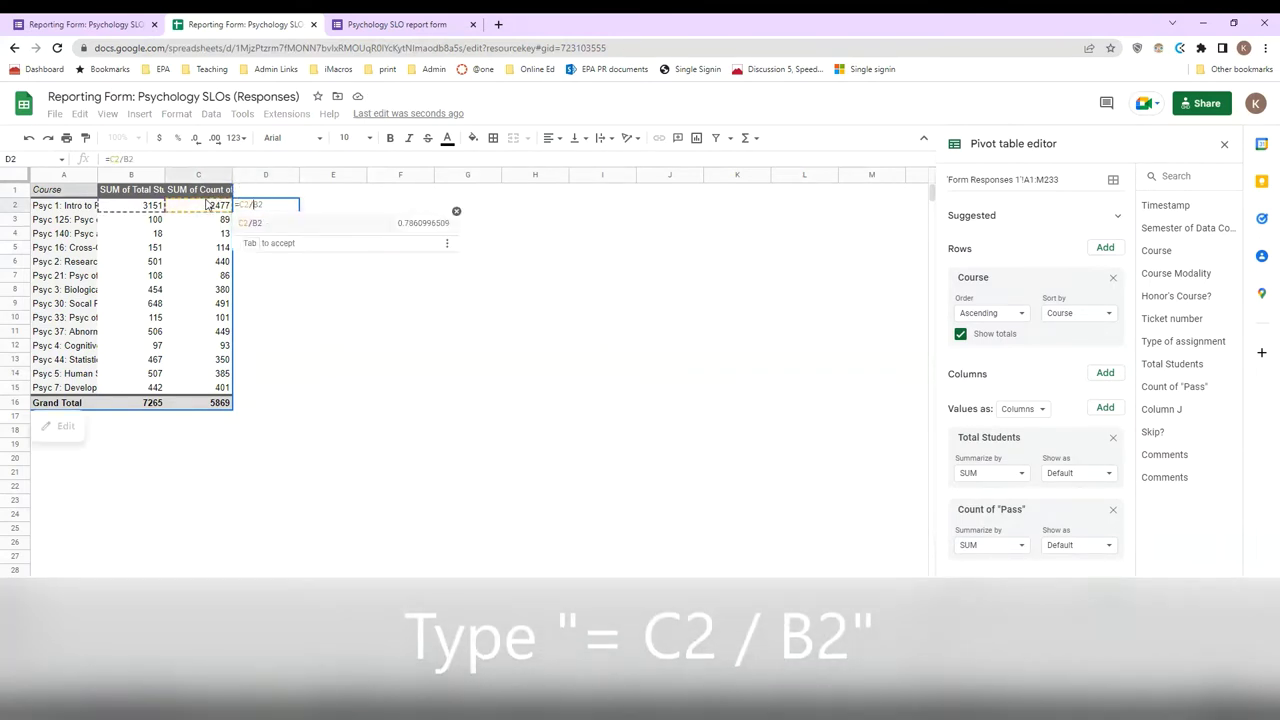
pyautogui.click(154, 210)
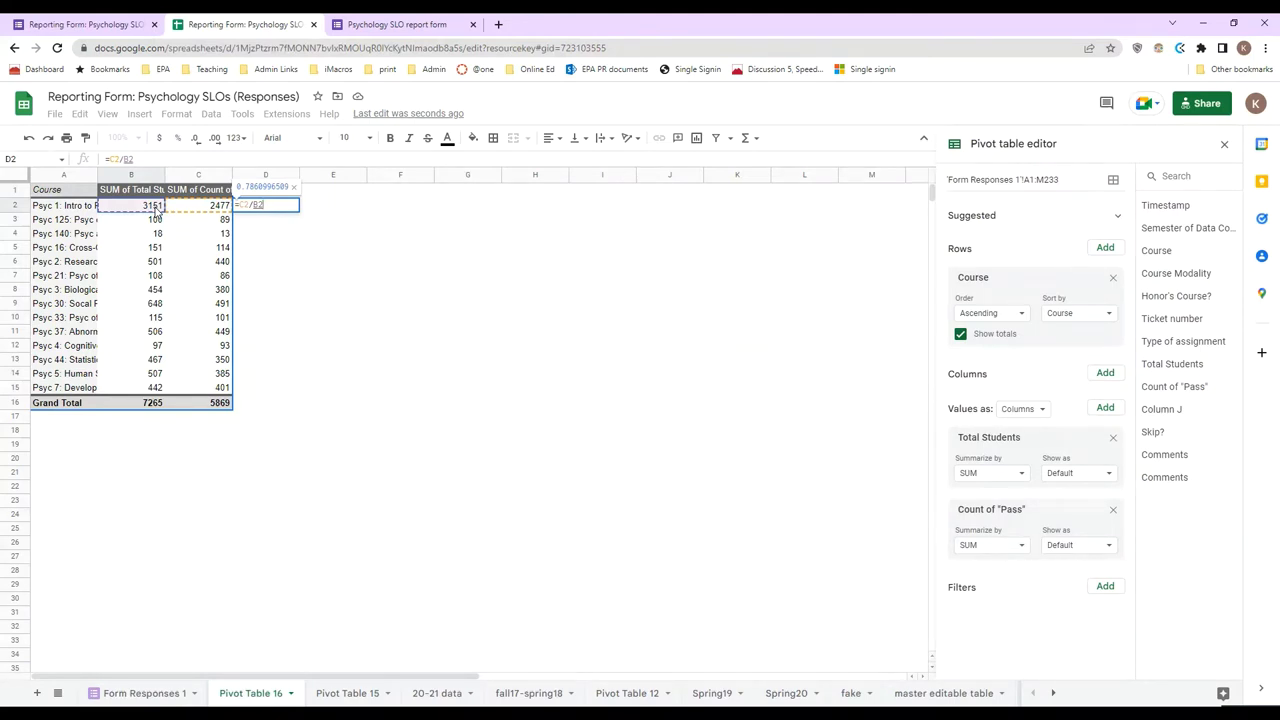
pyautogui.press('Return')
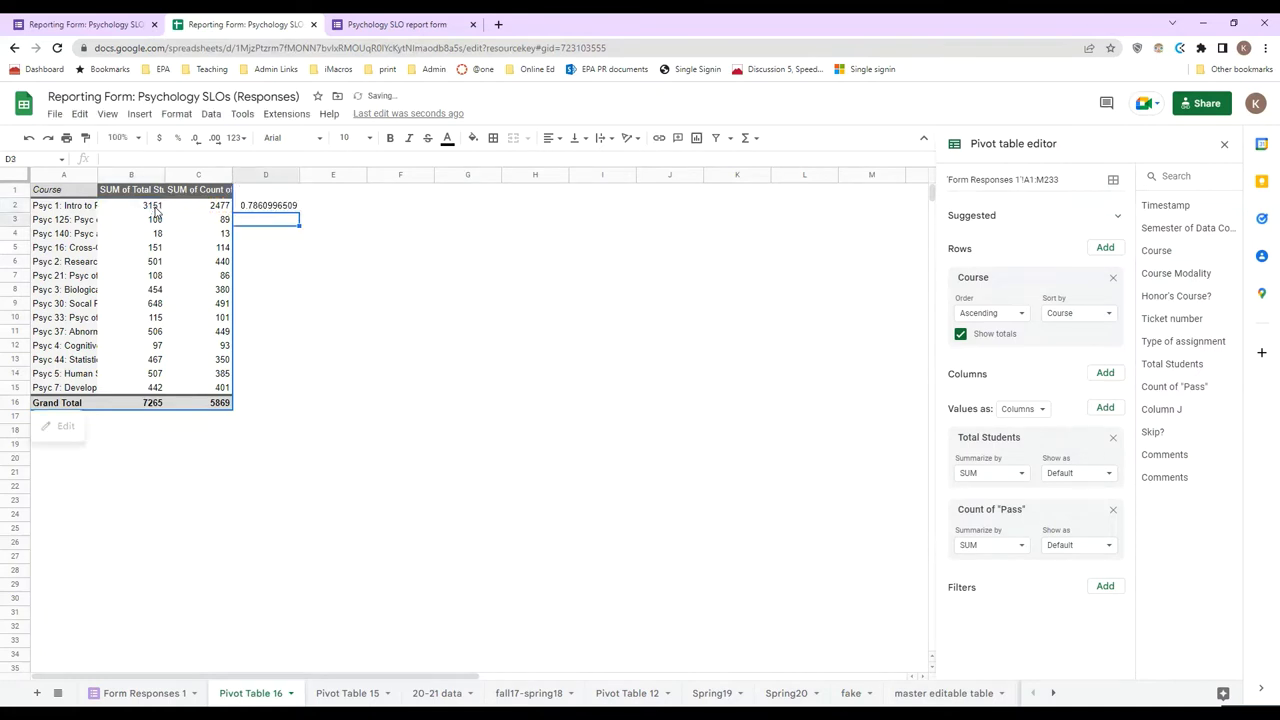
# Fill the pass-rate formula from D2 down through D15 for the remaining courses
pyautogui.click(277, 250)
pyautogui.click(266, 207)
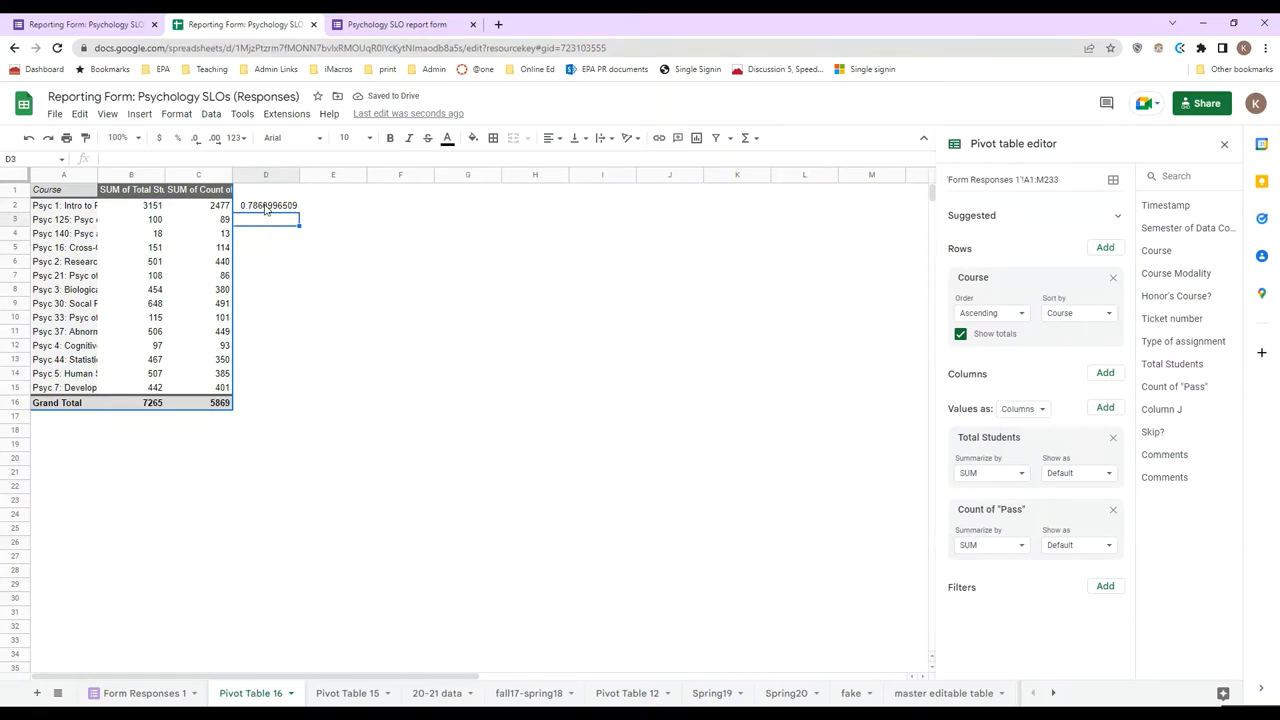
pyautogui.click(262, 221)
pyautogui.click(261, 236)
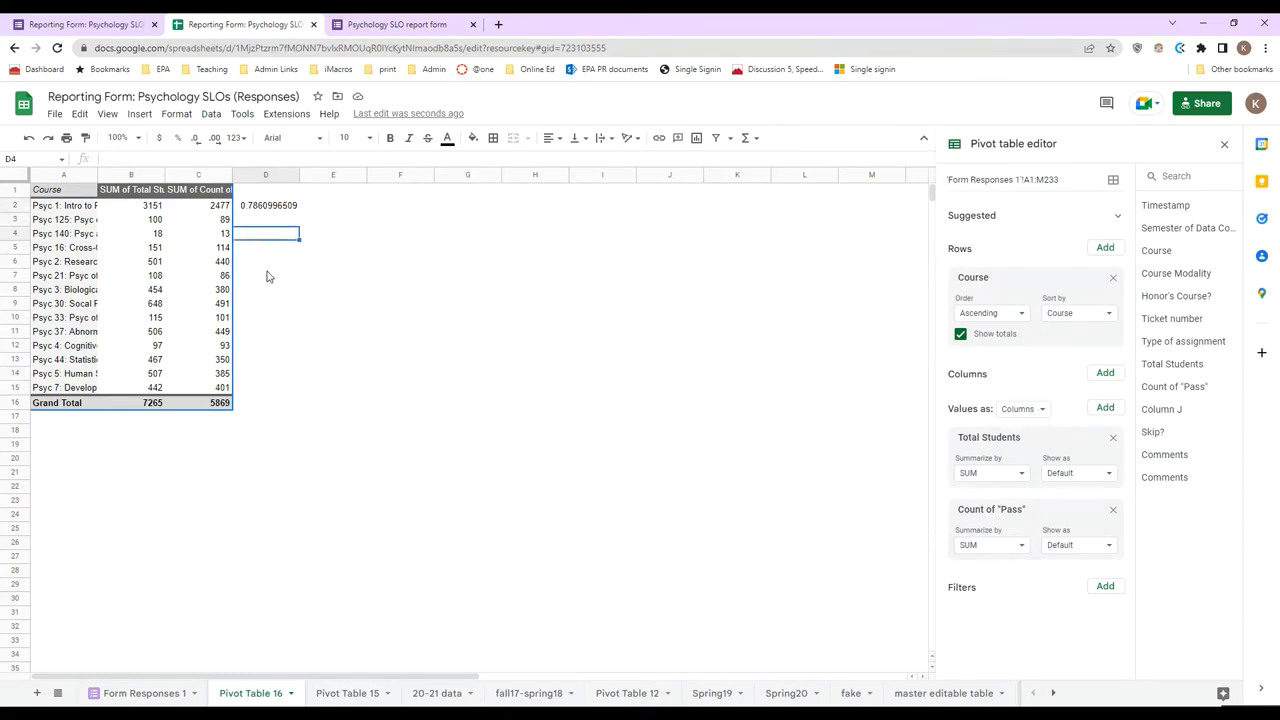
pyautogui.click(269, 277)
pyautogui.click(267, 223)
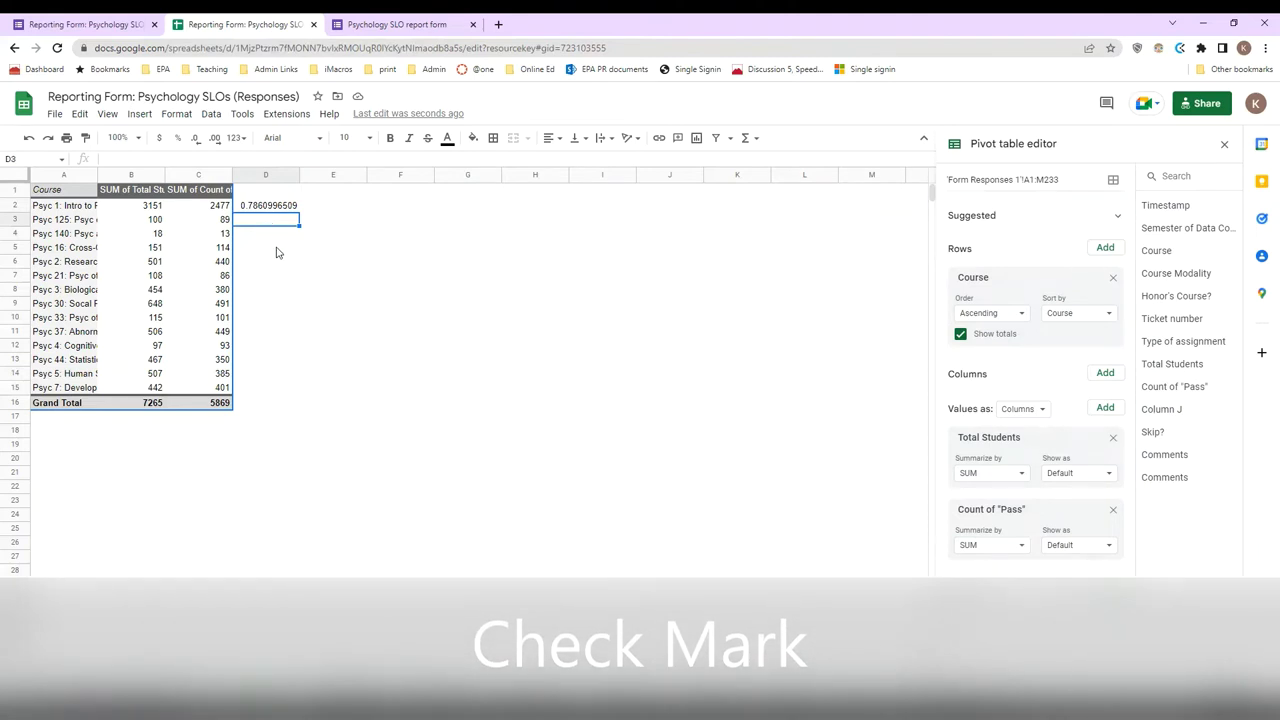
pyautogui.click(275, 208)
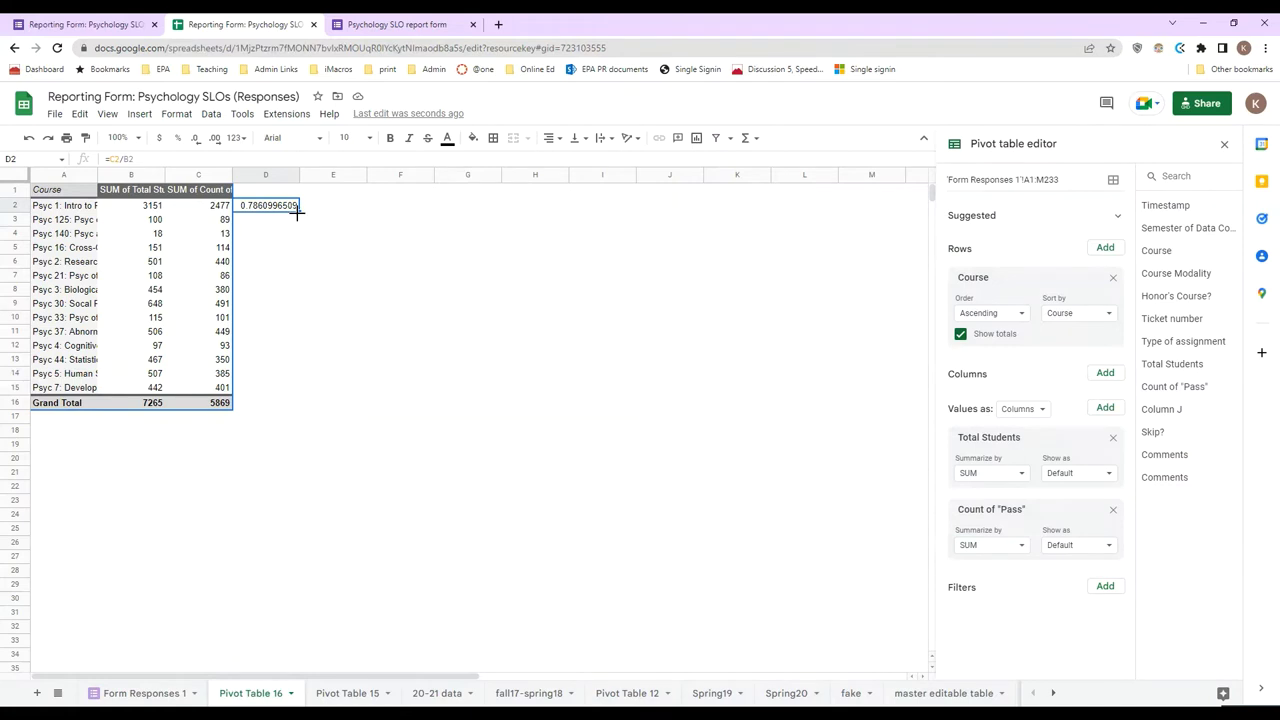
pyautogui.moveTo(297, 211); pyautogui.dragTo(275, 390)
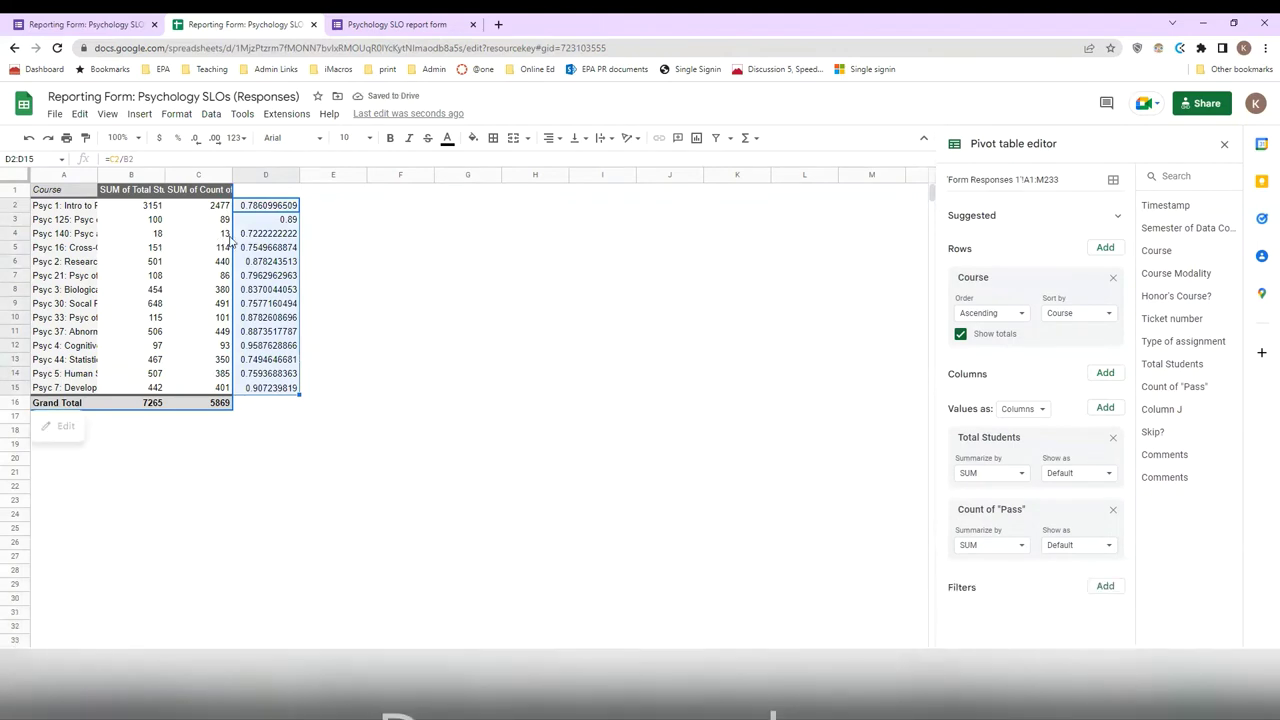
pyautogui.click(359, 238)
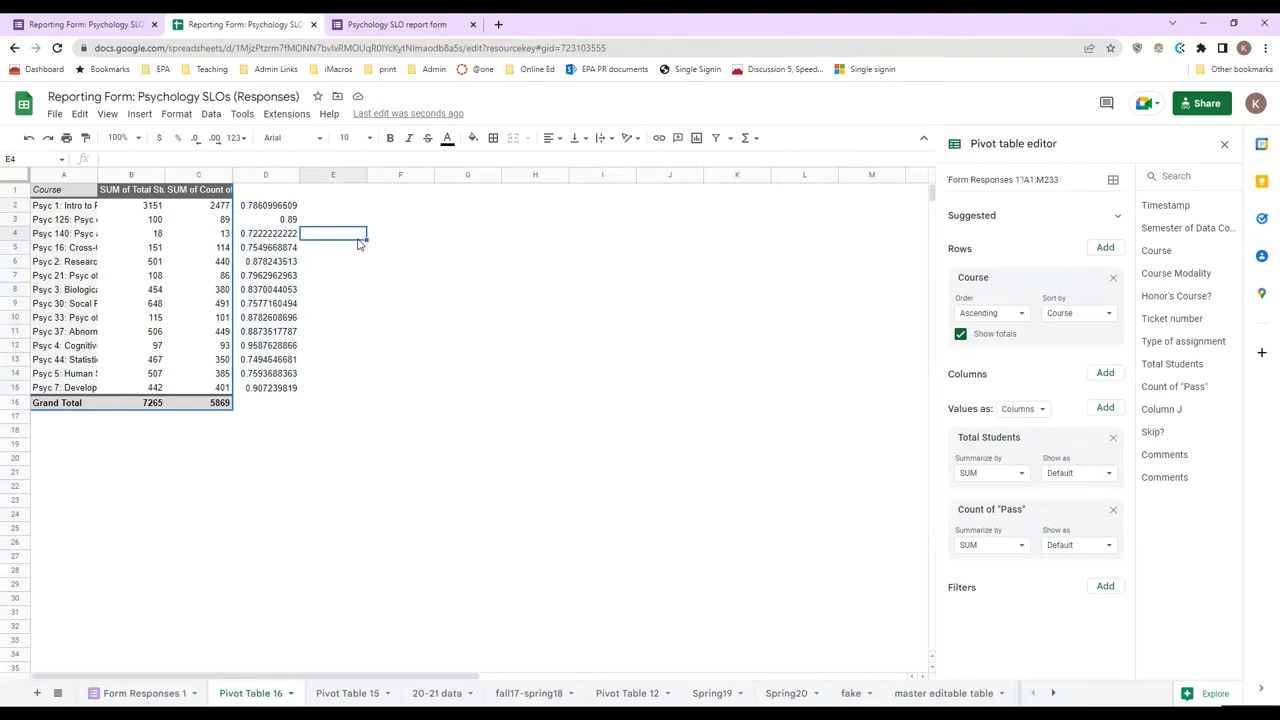
# Format the pass rates in column D as percentages
pyautogui.click(266, 176)
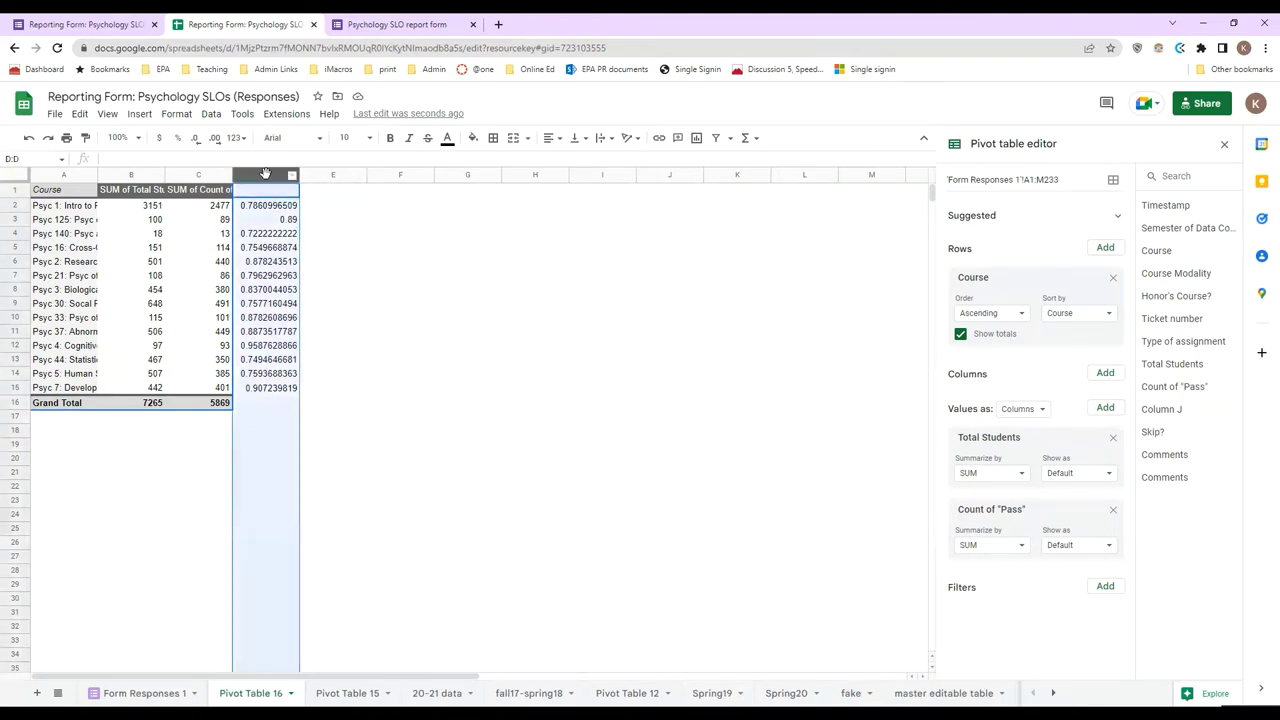
pyautogui.click(178, 143)
pyautogui.click(355, 263)
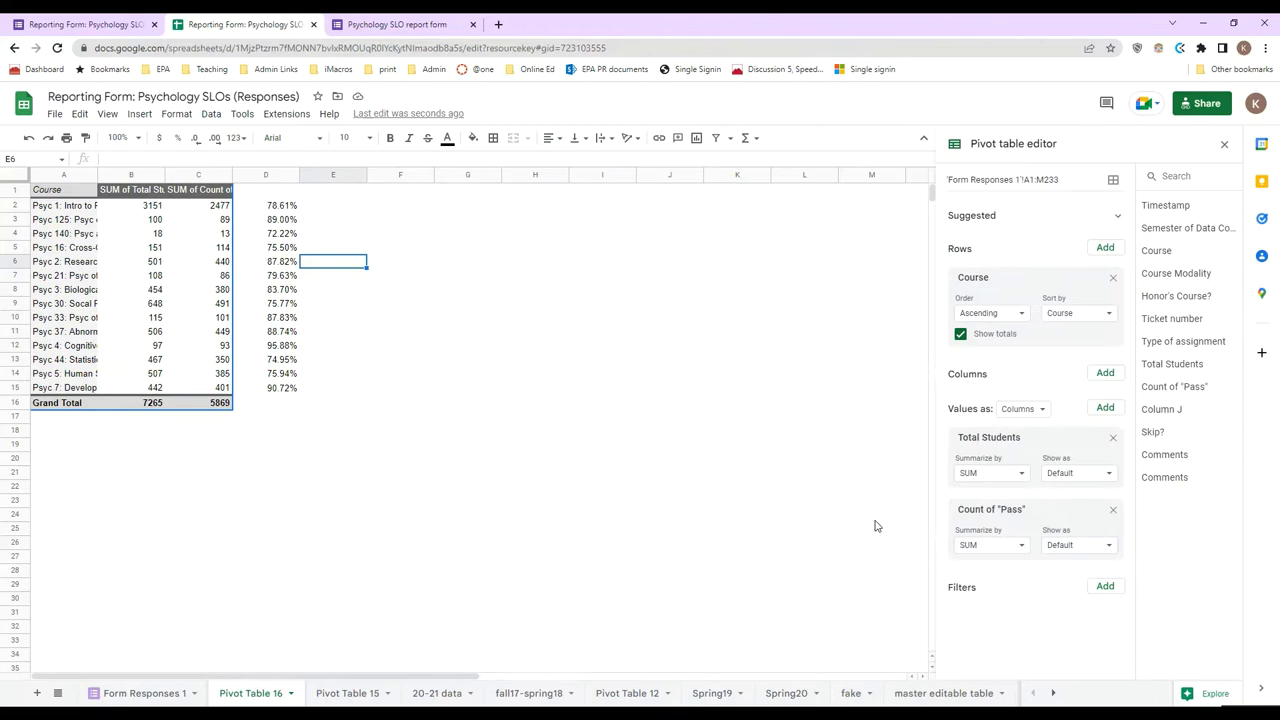
# Filter the pivot table by Semester of Data Collection so that only Spring 2022 is included
pyautogui.click(1104, 587)
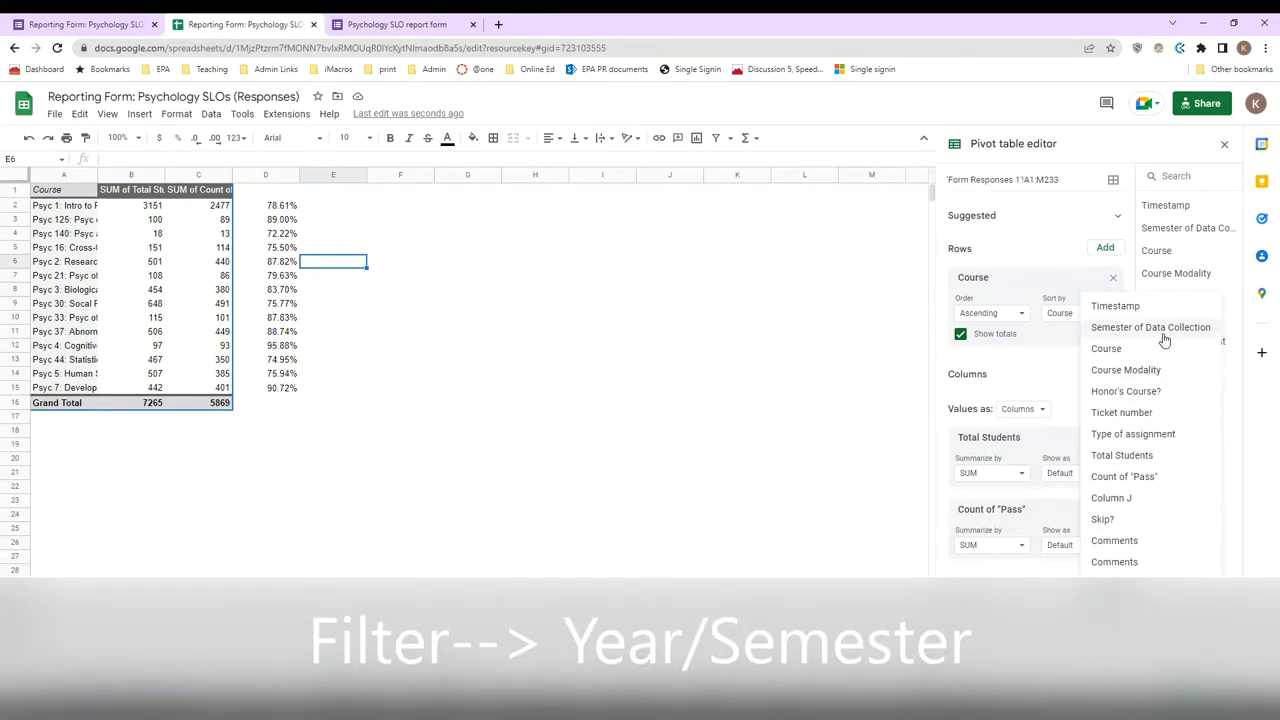
pyautogui.click(1163, 330)
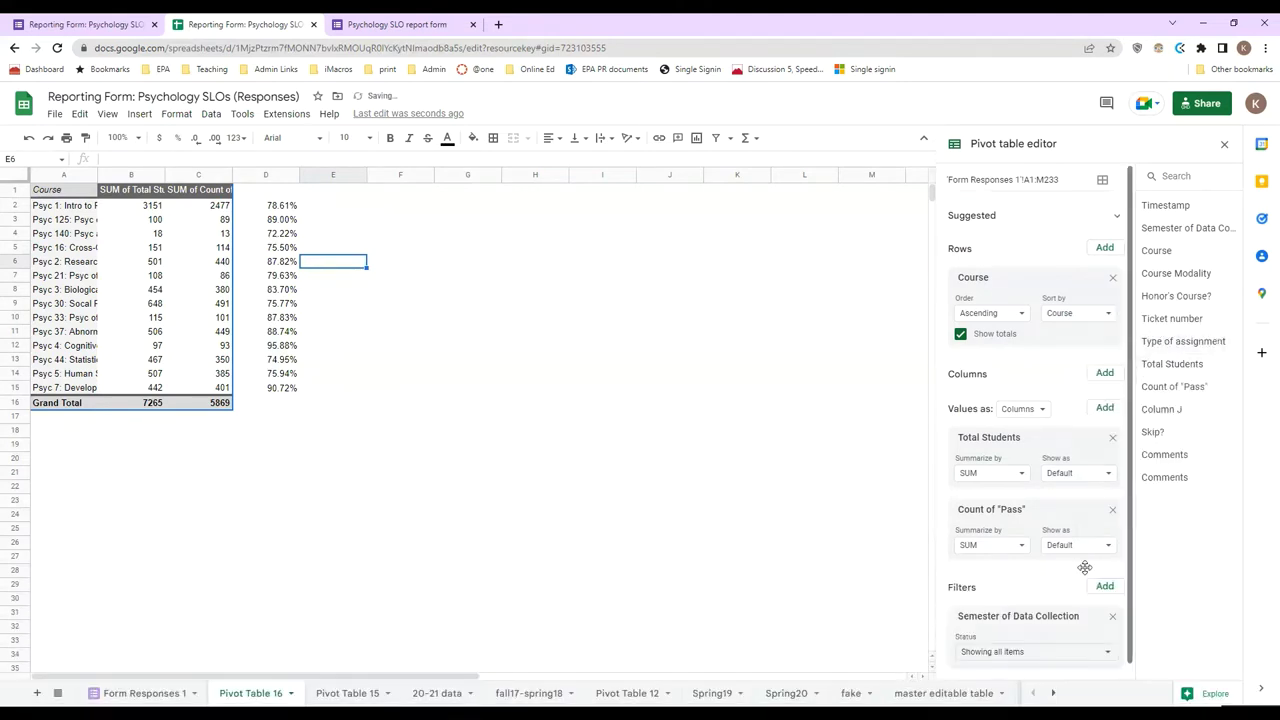
pyautogui.scroll(-1, 1133, 655)
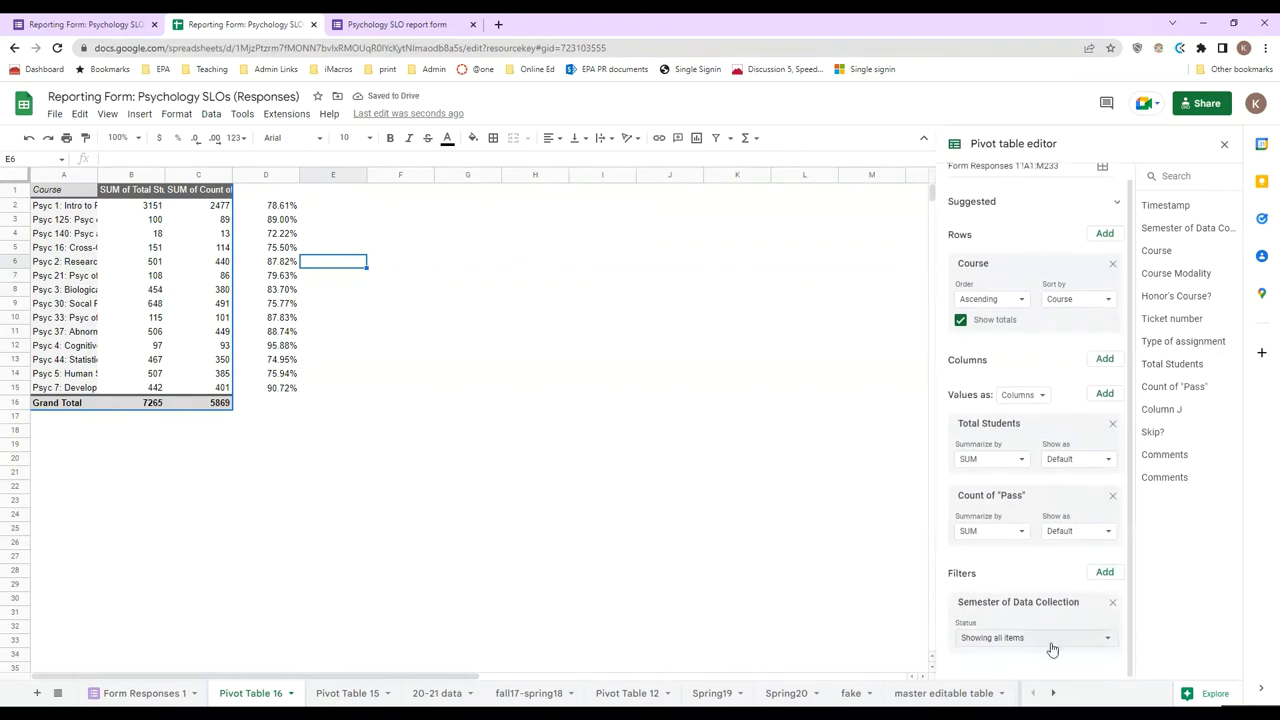
pyautogui.click(1050, 645)
pyautogui.click(1020, 519)
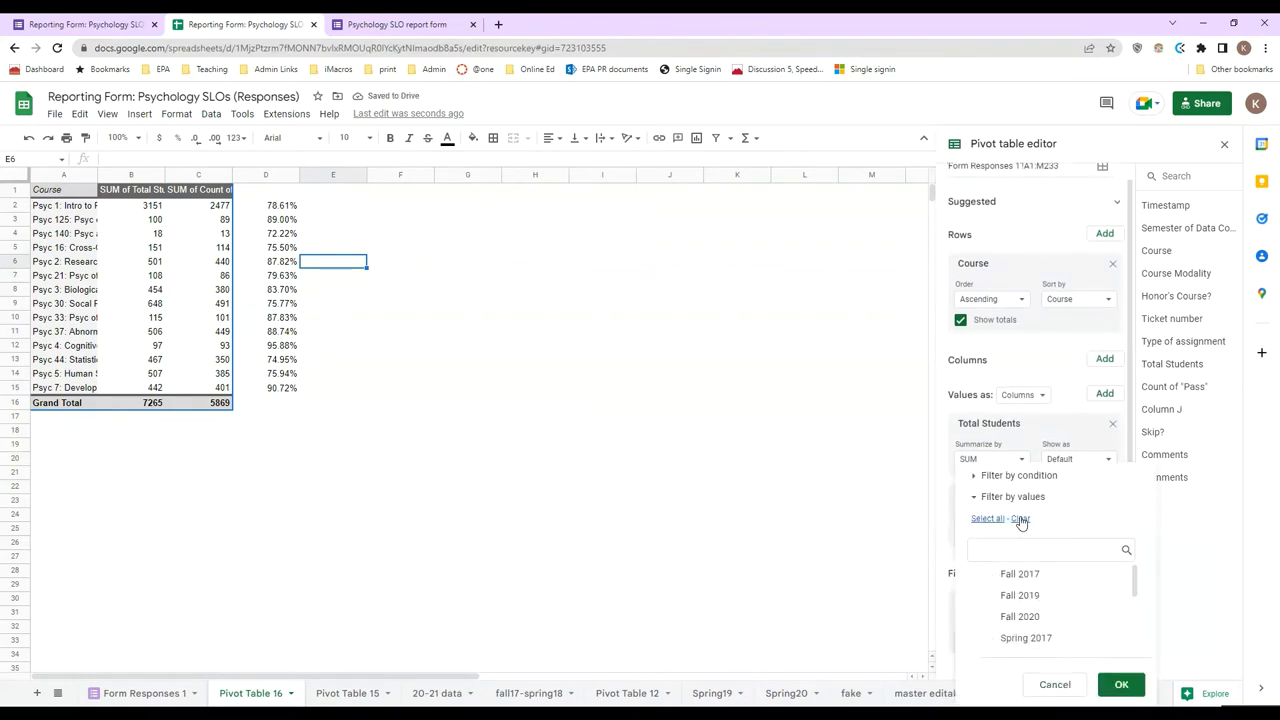
pyautogui.moveTo(1135, 587); pyautogui.dragTo(1134, 634)
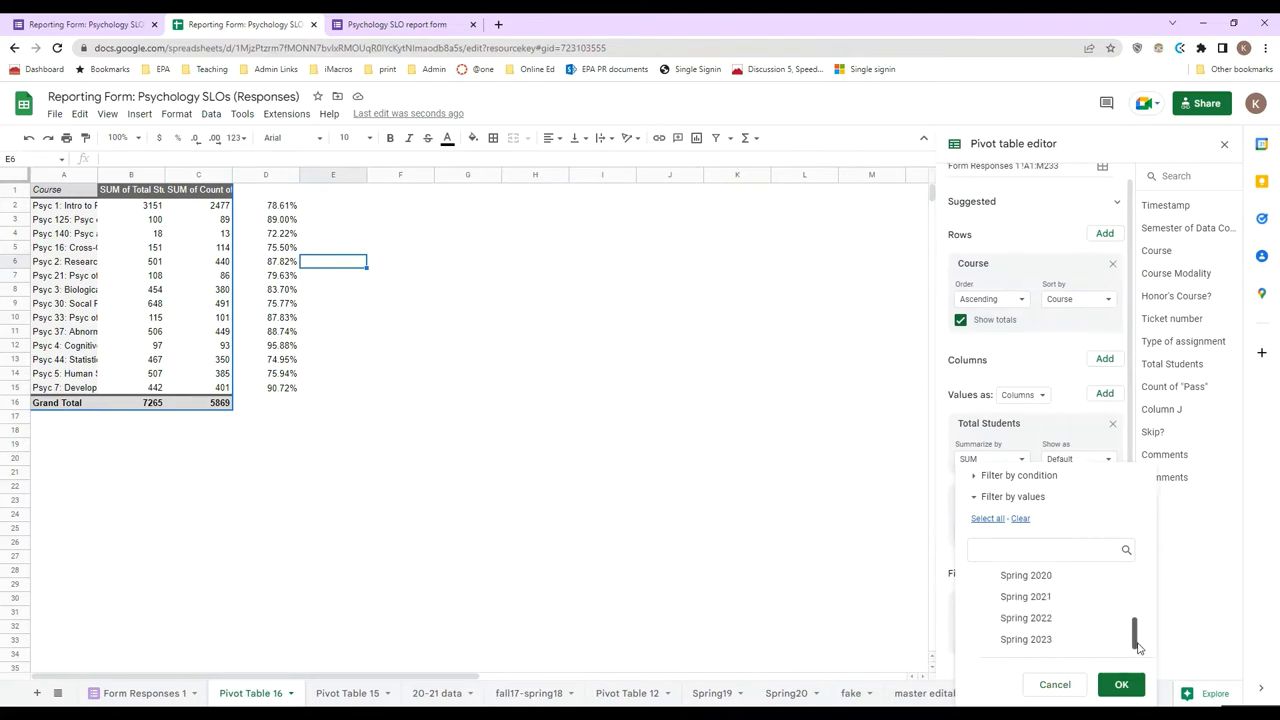
pyautogui.click(1060, 617)
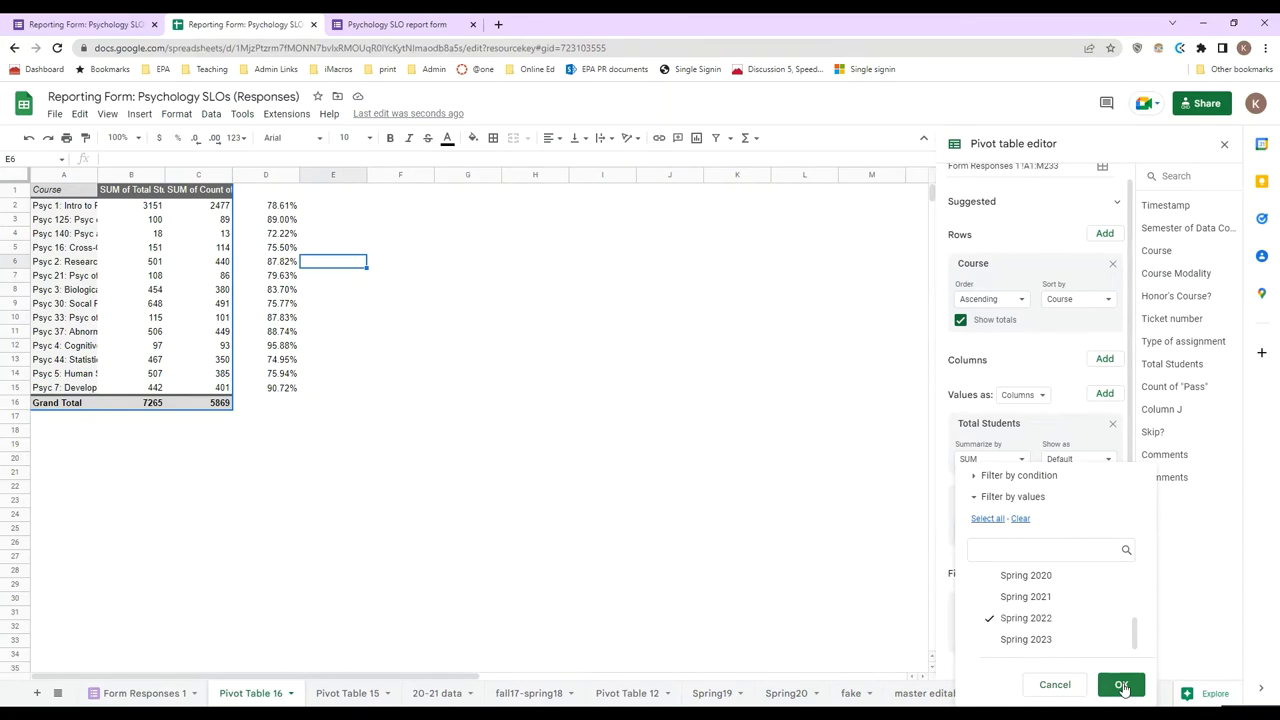
pyautogui.click(1121, 685)
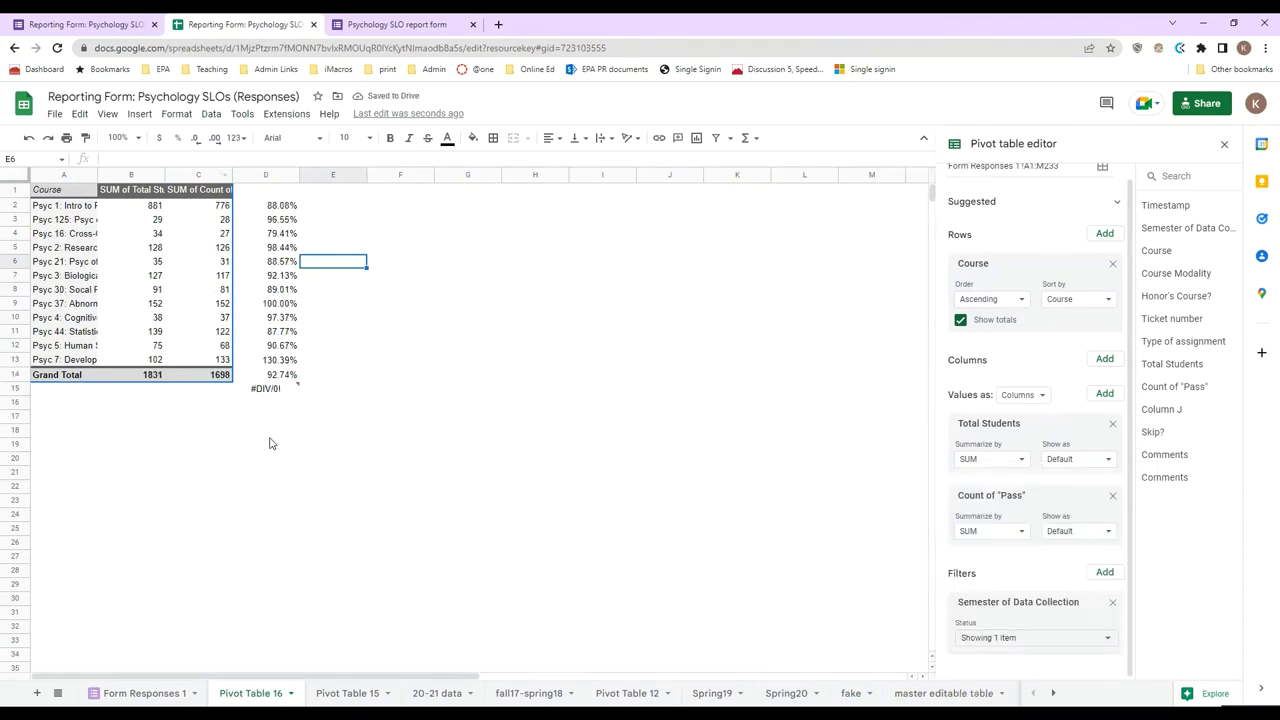
# Copy the entire pivot table with its pass rates, A1:D14, and paste it at cell H1
pyautogui.moveTo(275, 399)
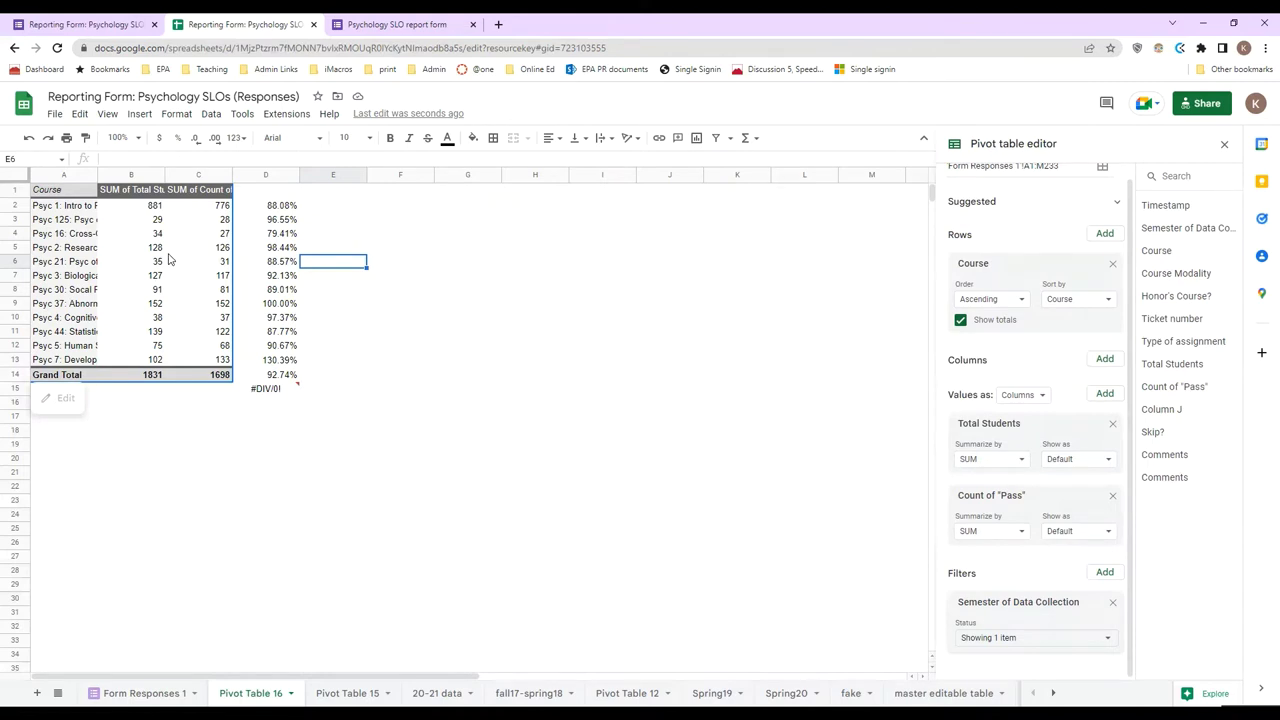
pyautogui.click(90, 250)
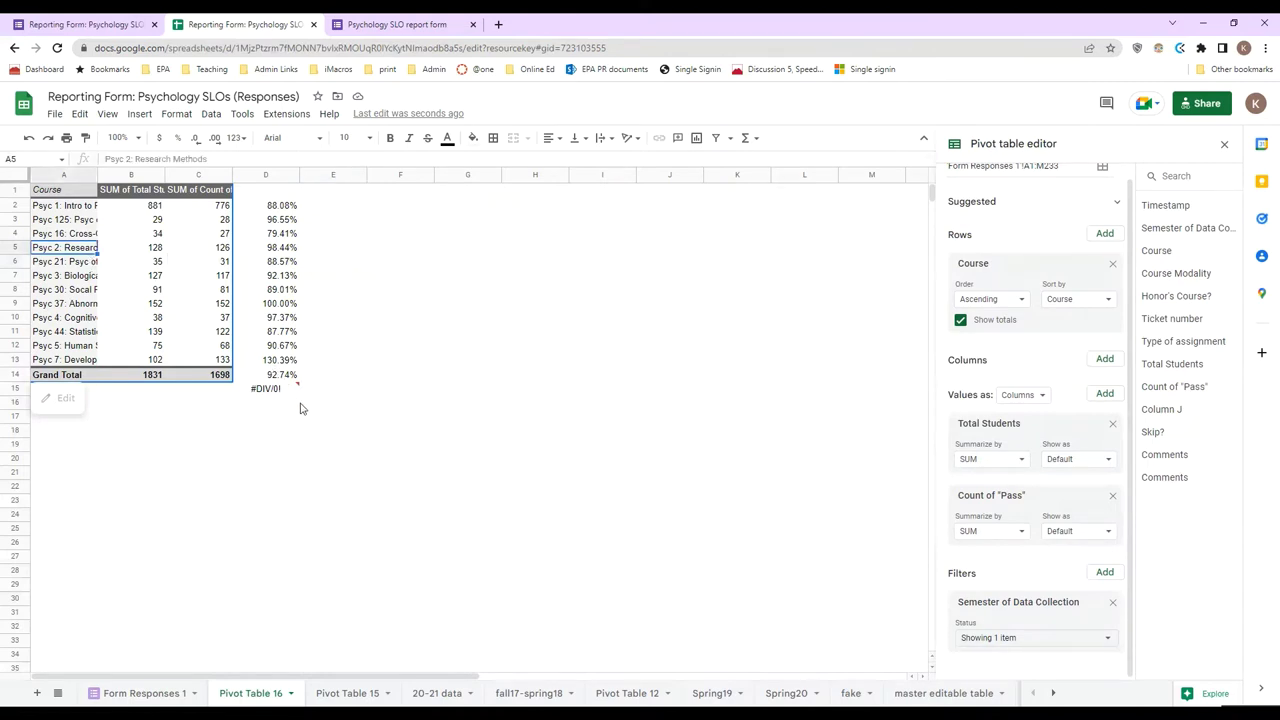
pyautogui.click(286, 377)
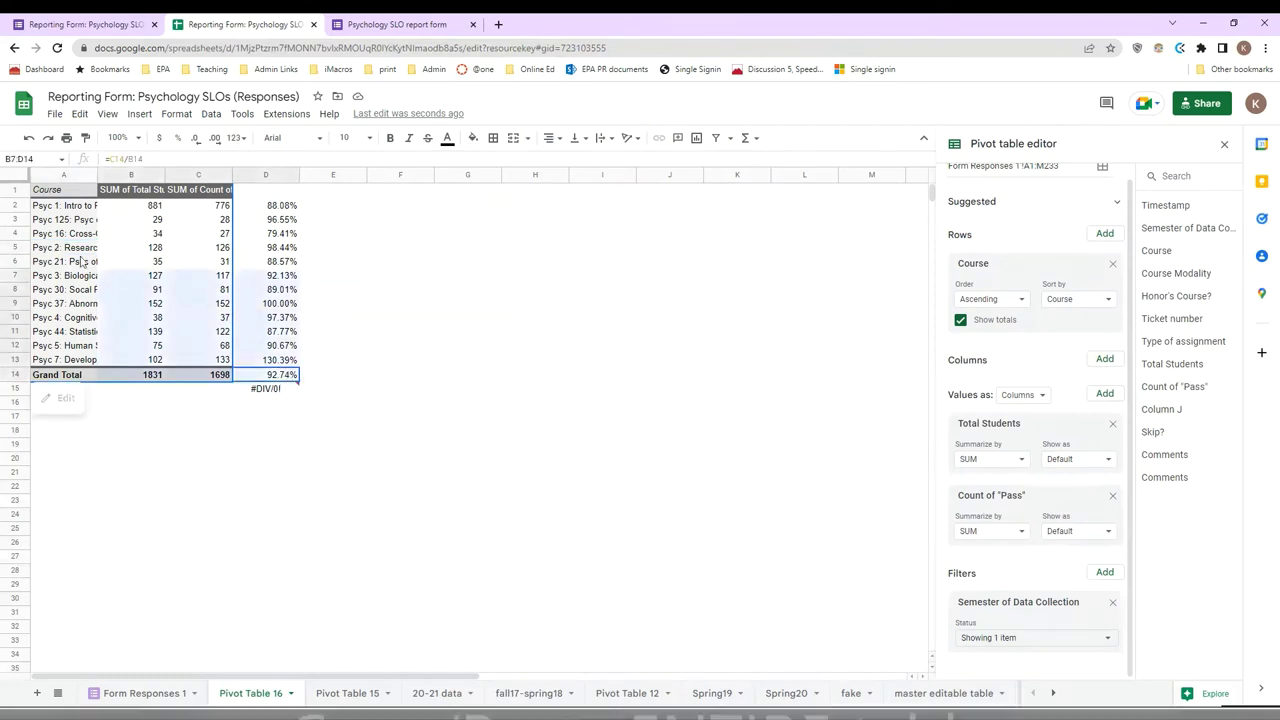
pyautogui.keyDown('shift'); pyautogui.click(69, 190); pyautogui.keyUp('shift')
pyautogui.hotkey('ctrl', 'c')
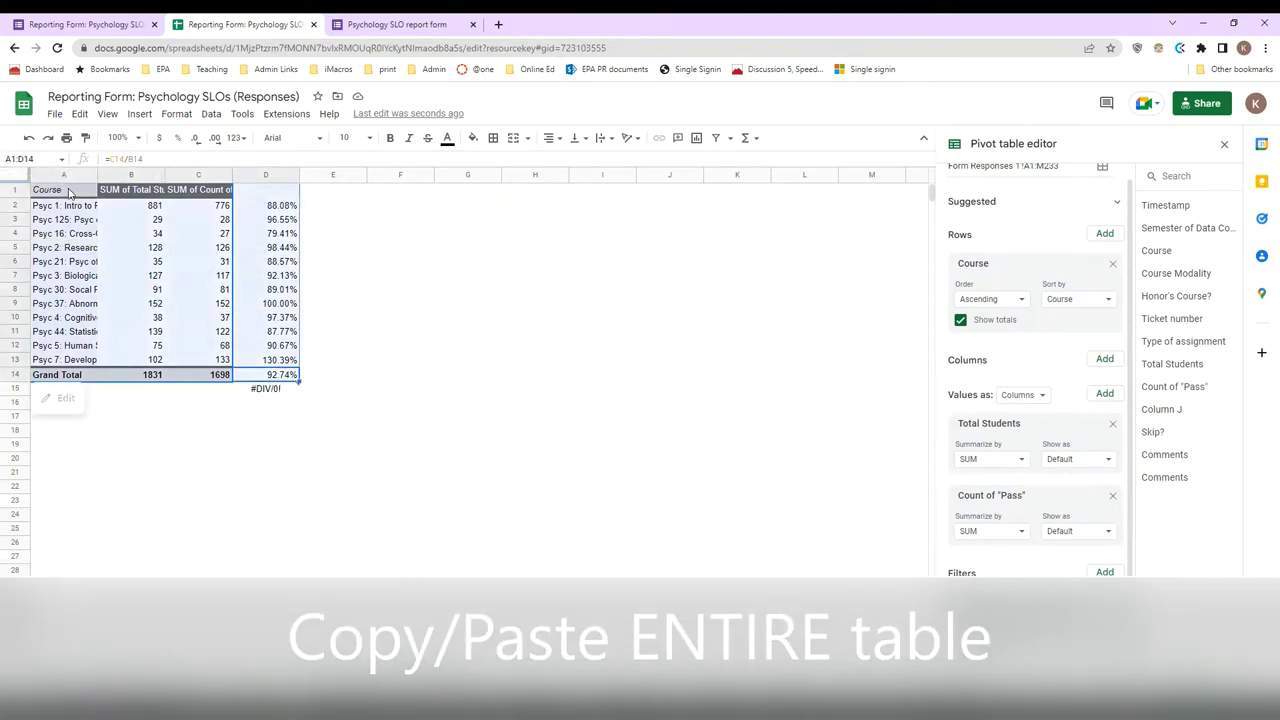
pyautogui.click(558, 194)
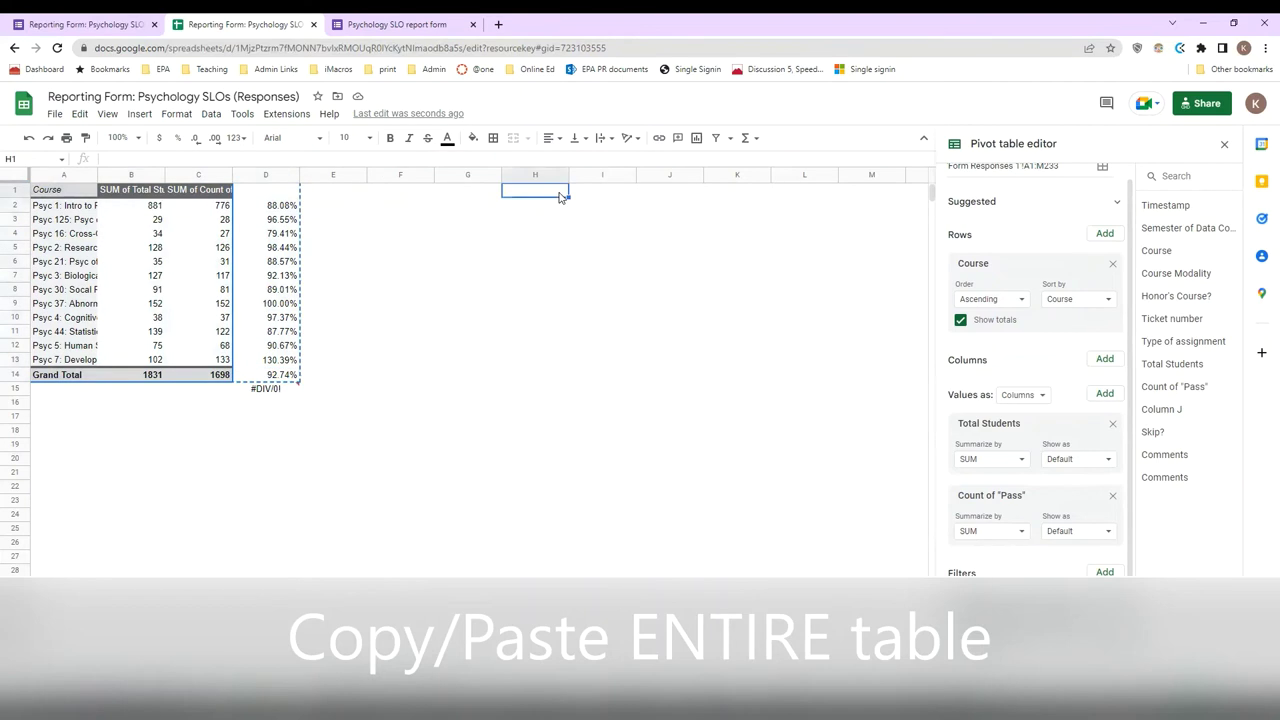
pyautogui.hotkey('ctrl', 'v')
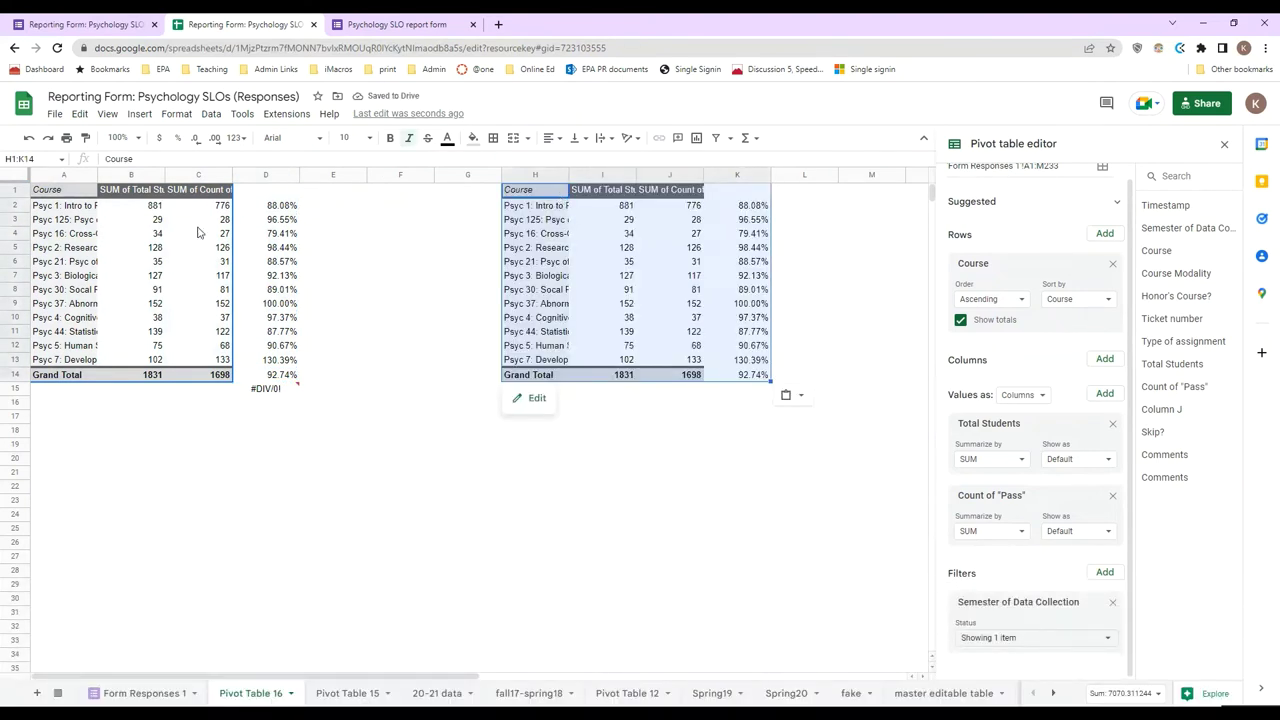
# Label the original table "face to face classes" in A20 and the copied table "online" in H20
pyautogui.click(107, 237)
pyautogui.click(76, 462)
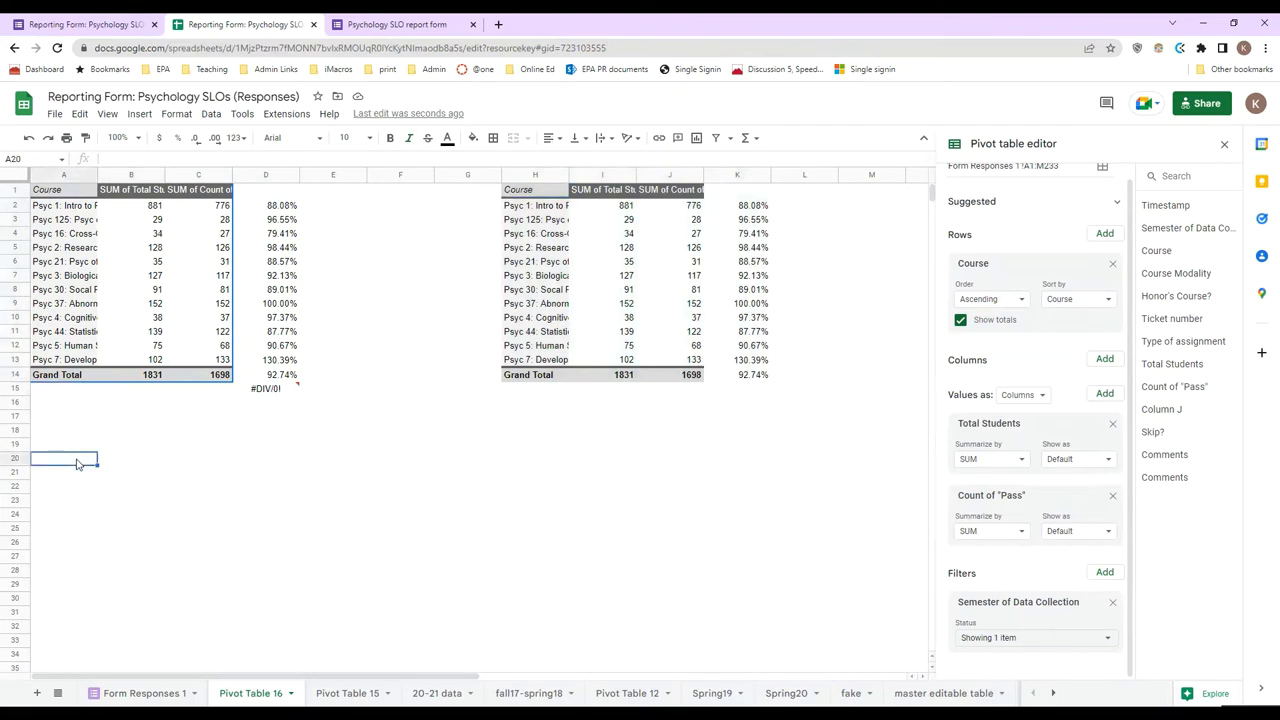
pyautogui.write('face to face clas')
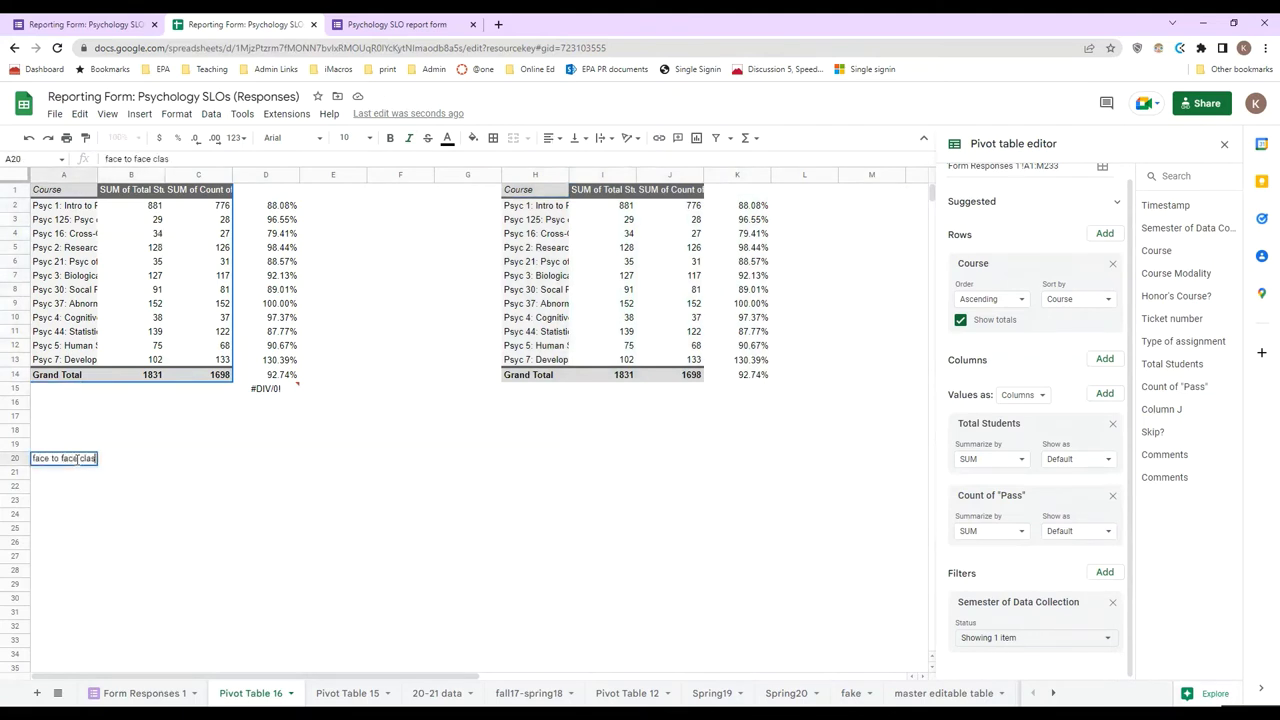
pyautogui.write('es')
pyautogui.click(526, 460)
pyautogui.write('online')
pyautogui.press('Return')
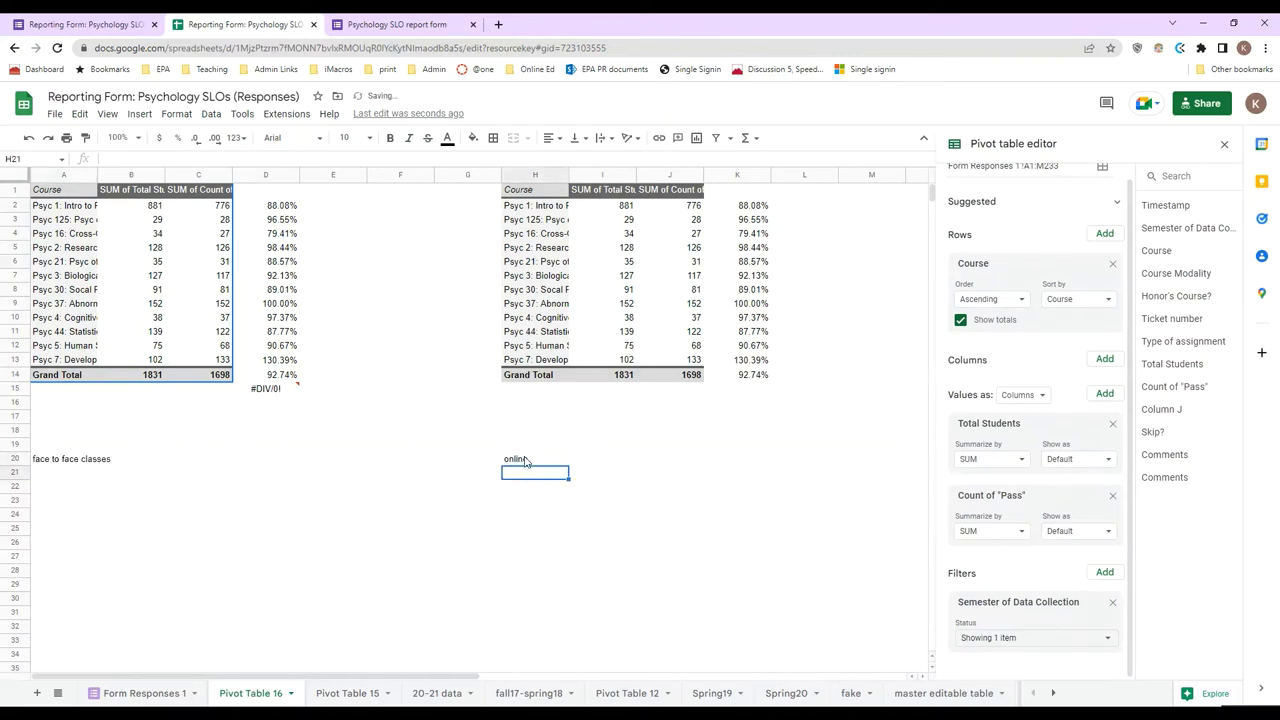
pyautogui.click(168, 262)
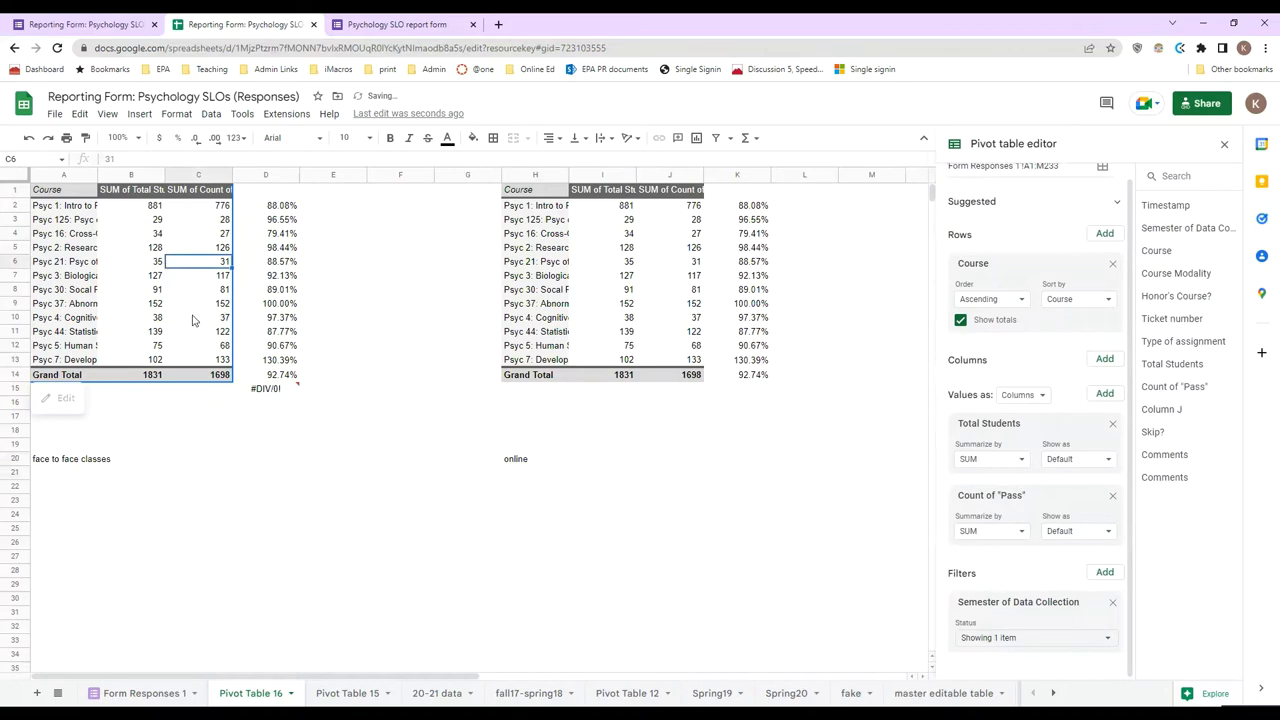
pyautogui.click(333, 459)
pyautogui.click(127, 290)
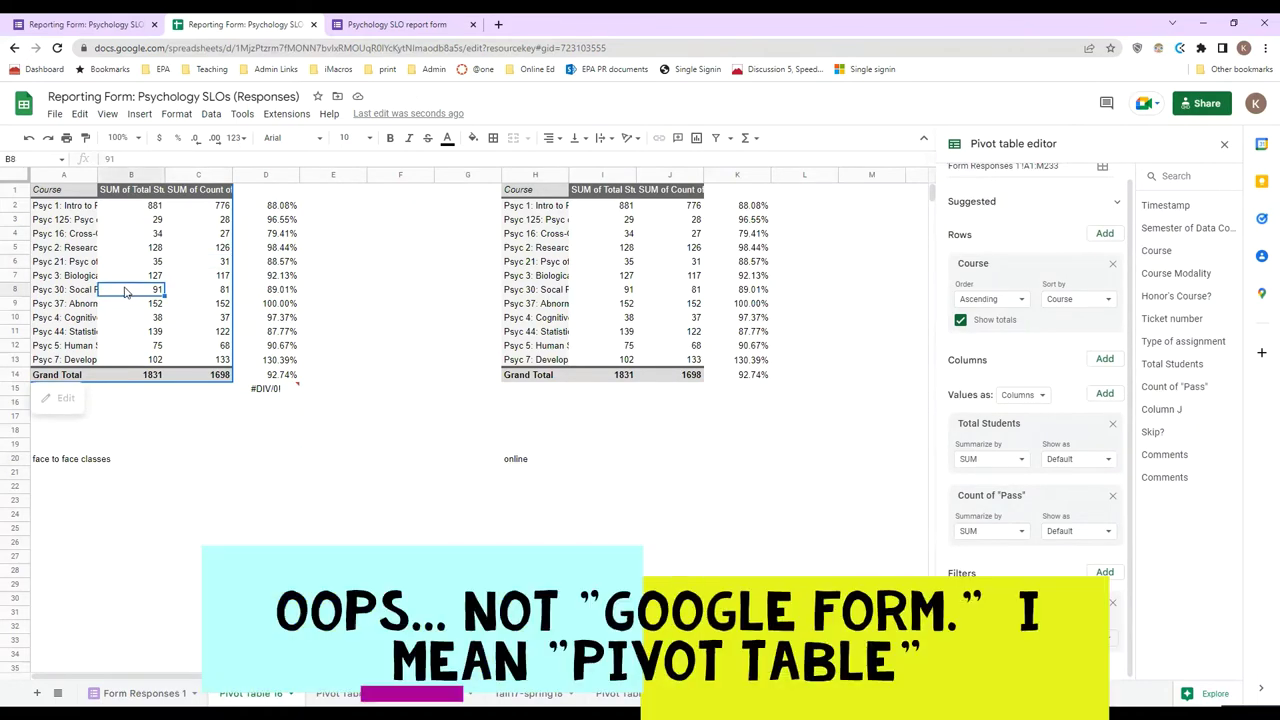
pyautogui.click(357, 249)
pyautogui.click(390, 233)
pyautogui.click(393, 304)
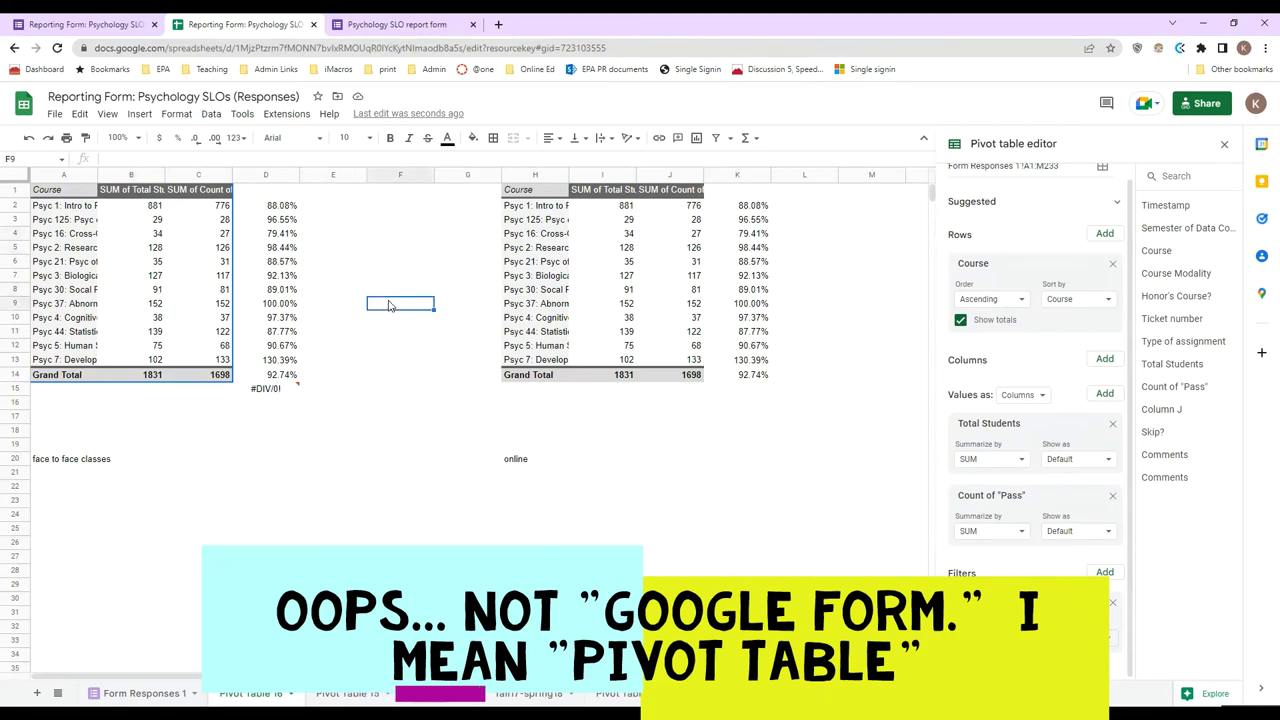
pyautogui.click(341, 349)
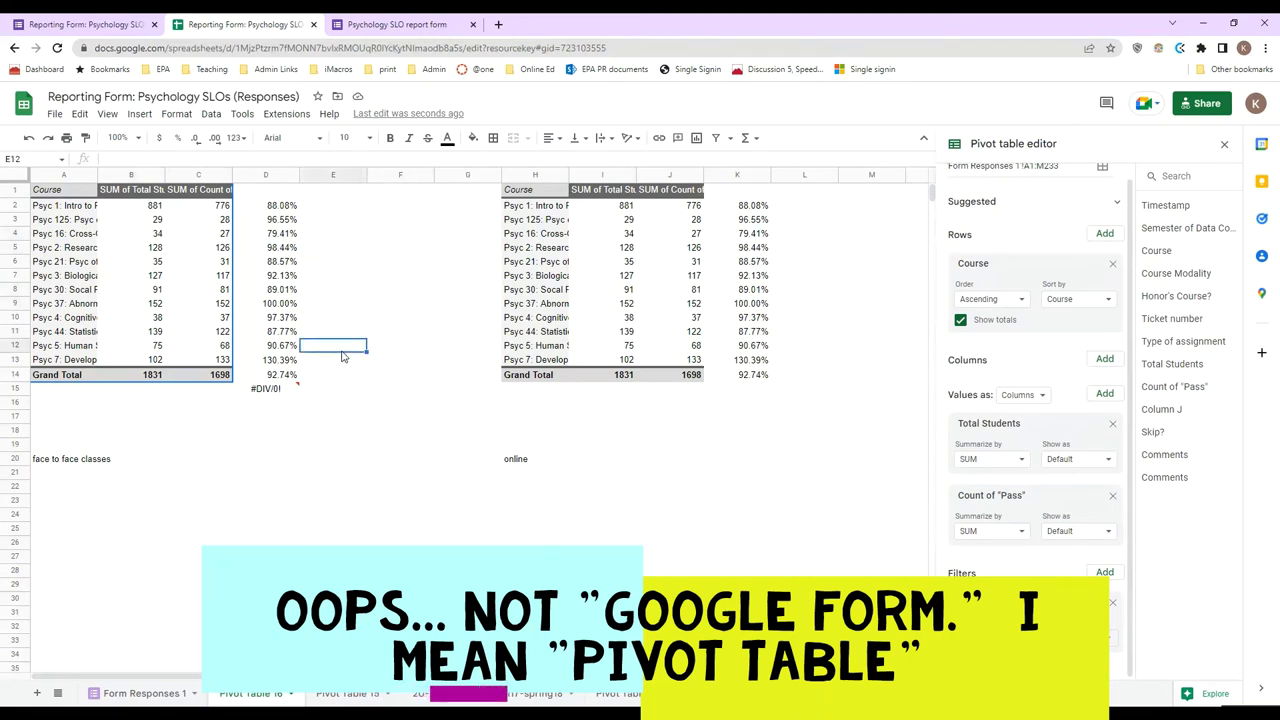
pyautogui.click(80, 224)
pyautogui.click(170, 233)
pyautogui.click(182, 332)
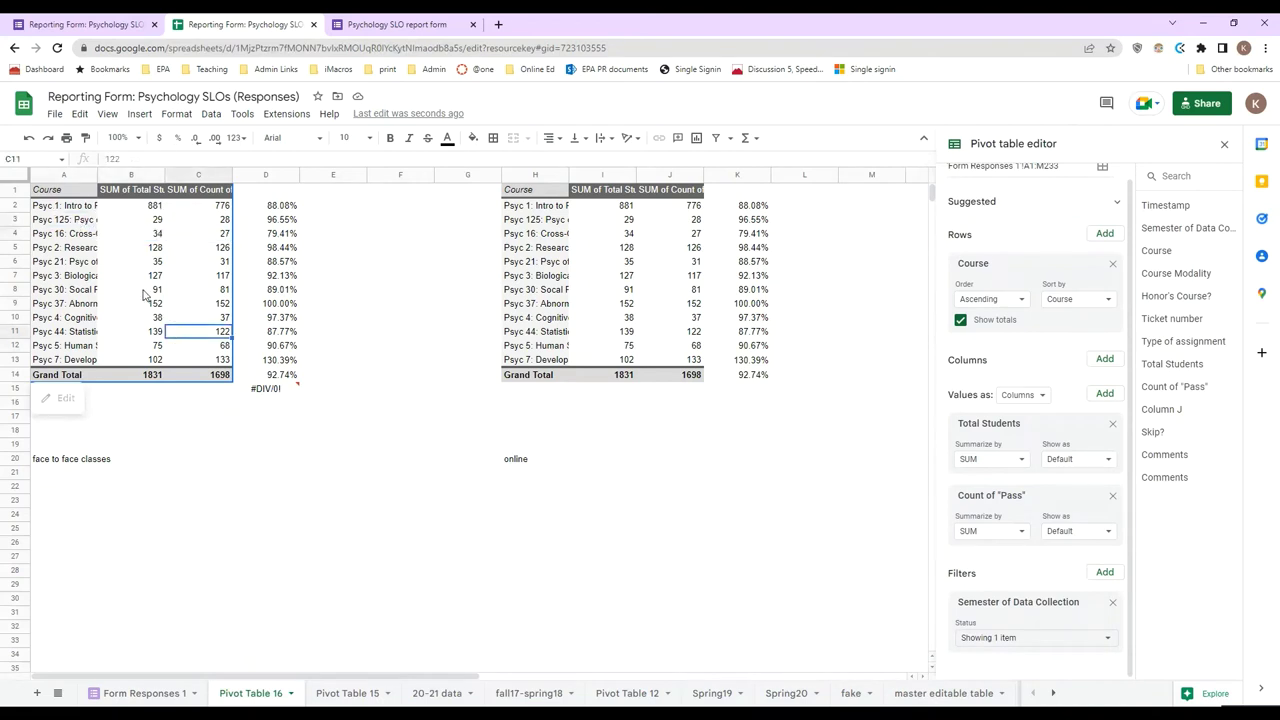
# Add a Course Modality filter to the original pivot table at A1, including only Fully Face to Face
pyautogui.click(143, 292)
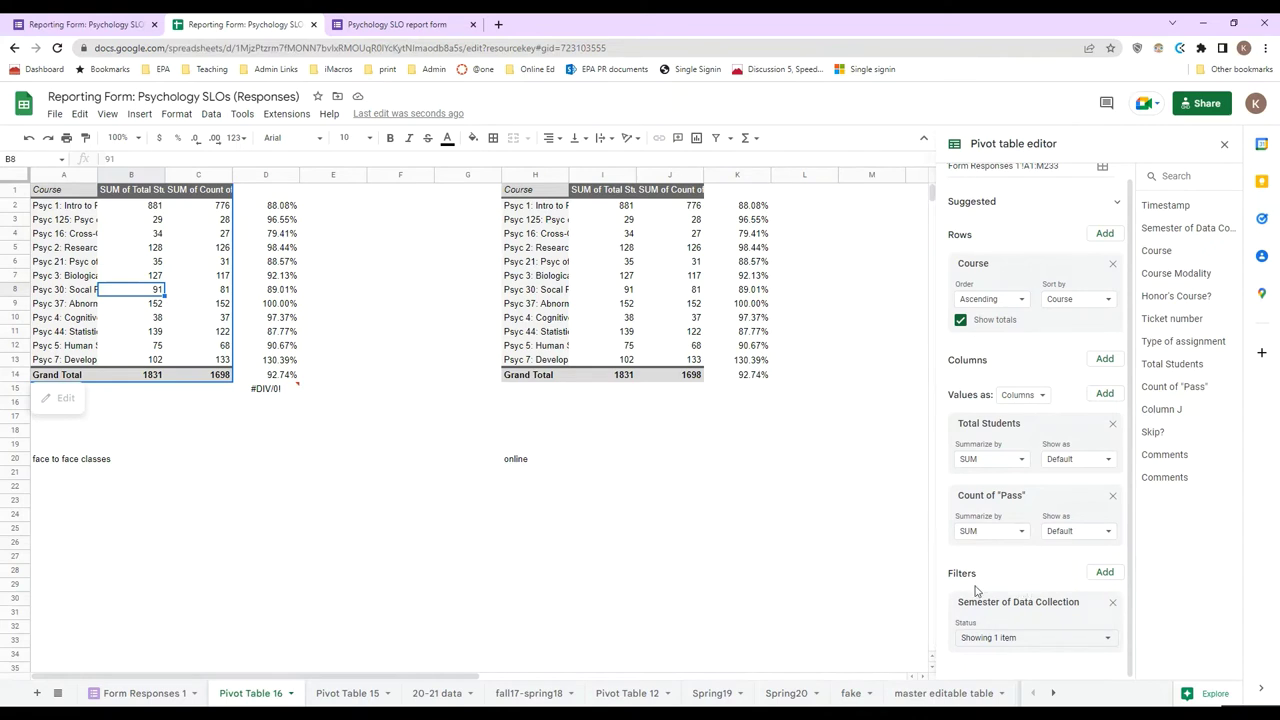
pyautogui.click(1103, 572)
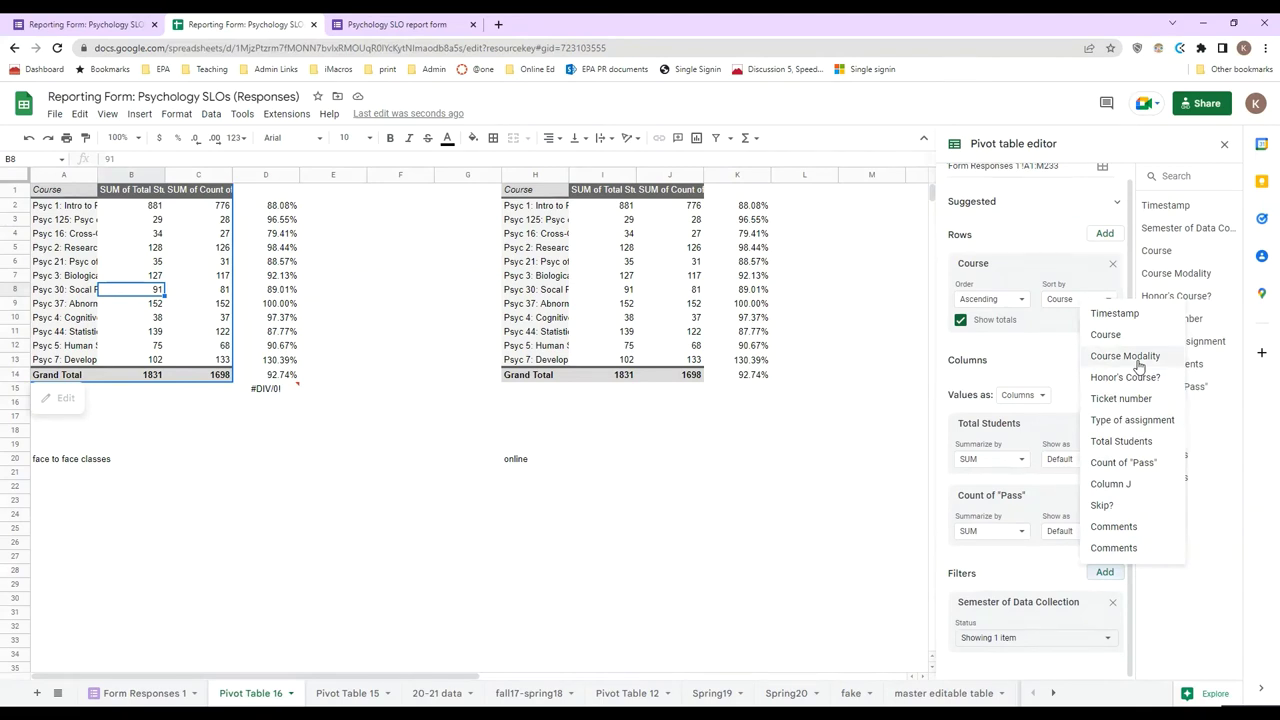
pyautogui.click(1138, 366)
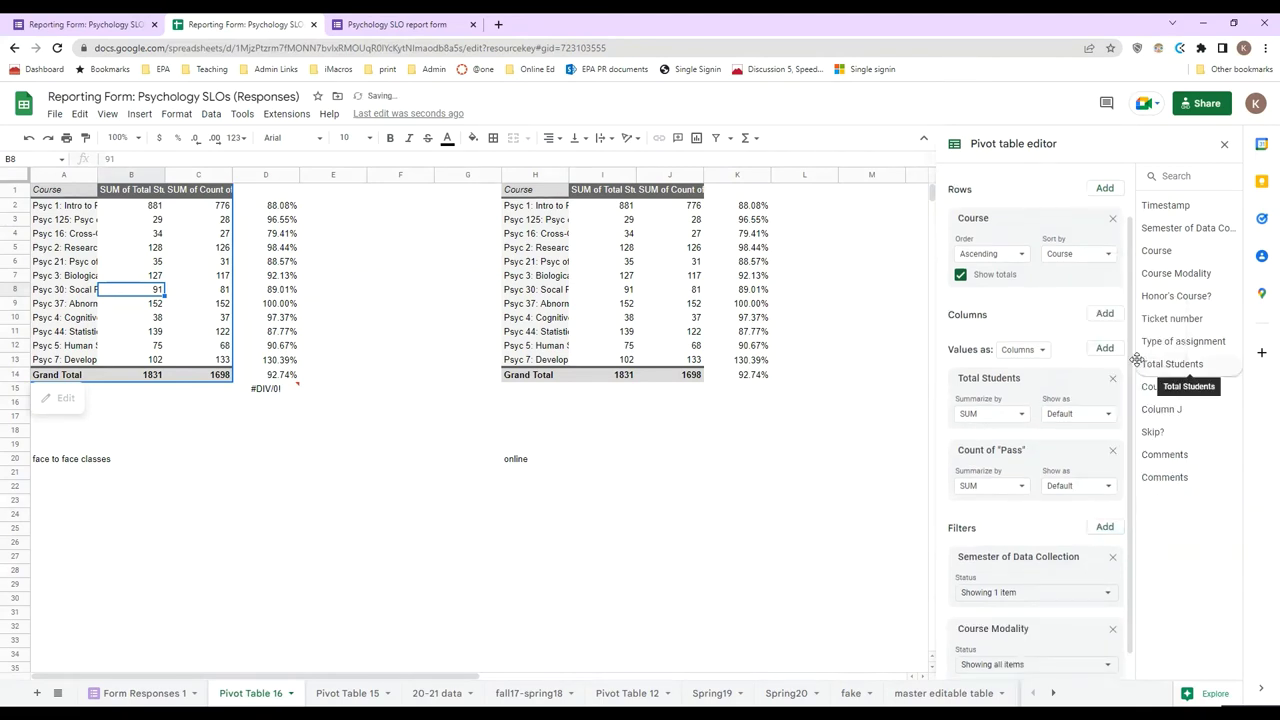
pyautogui.scroll(-1, 1135, 590)
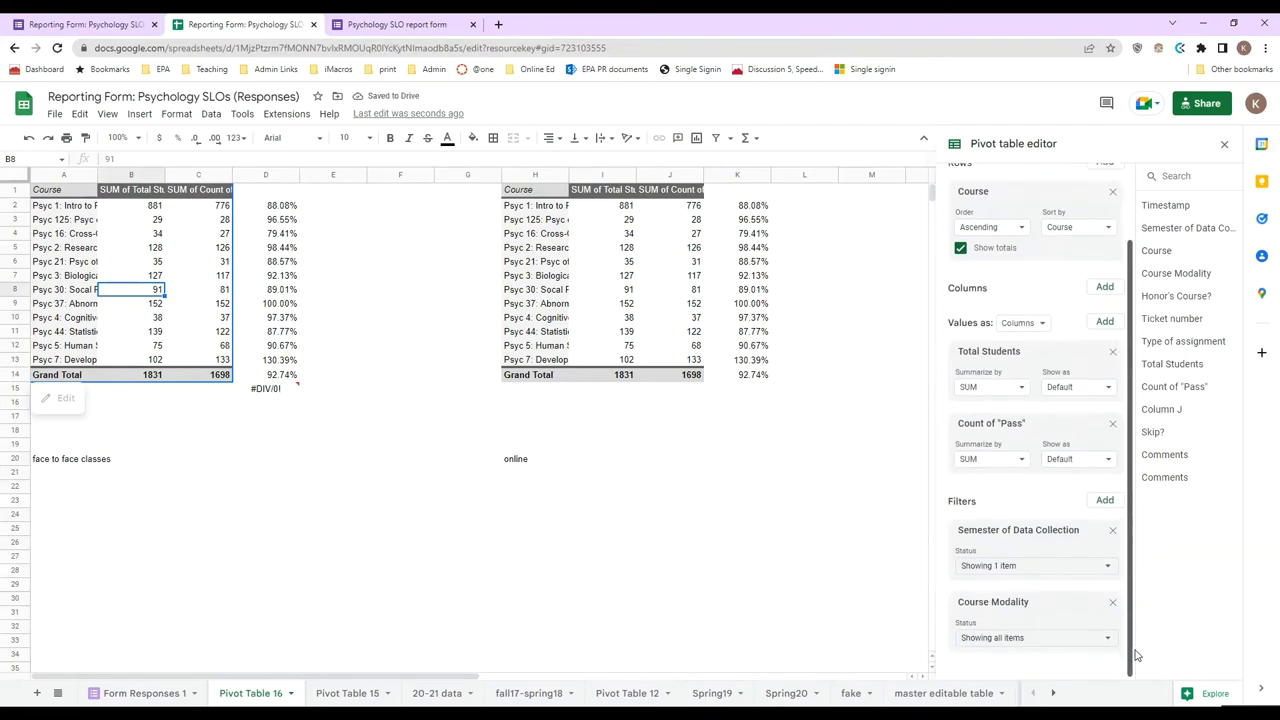
pyautogui.click(1046, 648)
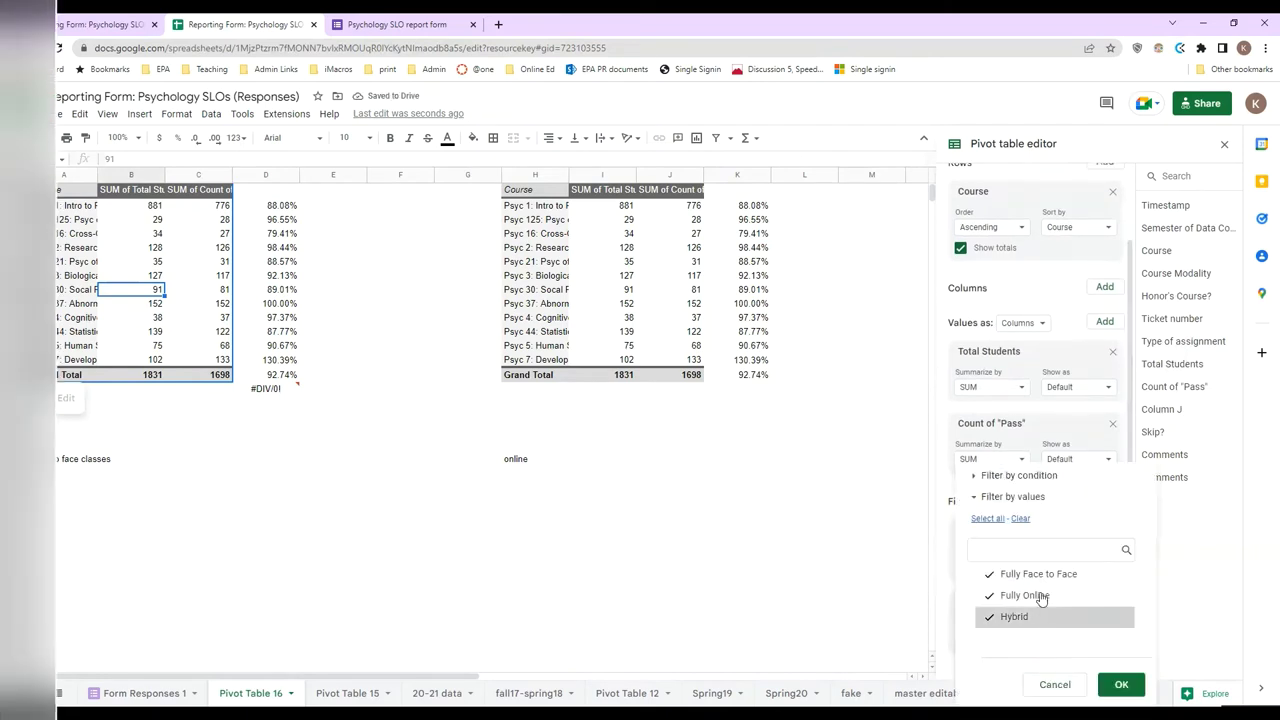
pyautogui.click(1015, 519)
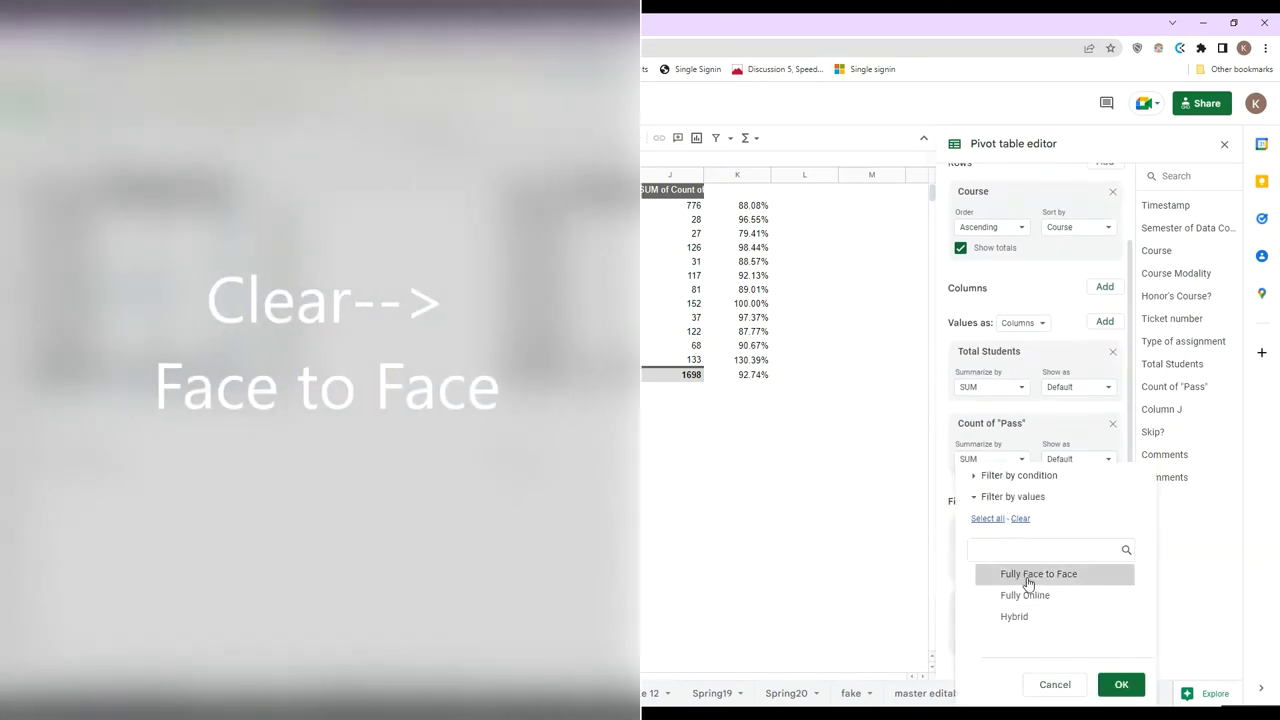
pyautogui.click(1029, 580)
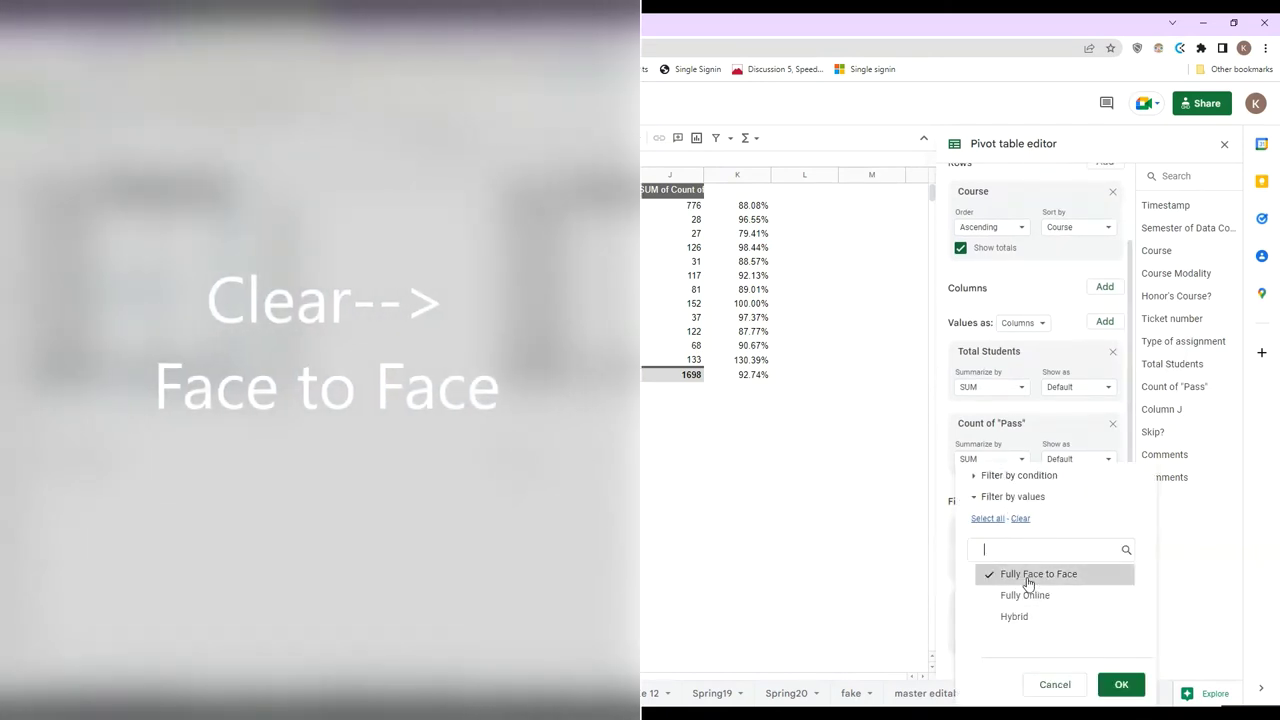
pyautogui.click(1121, 685)
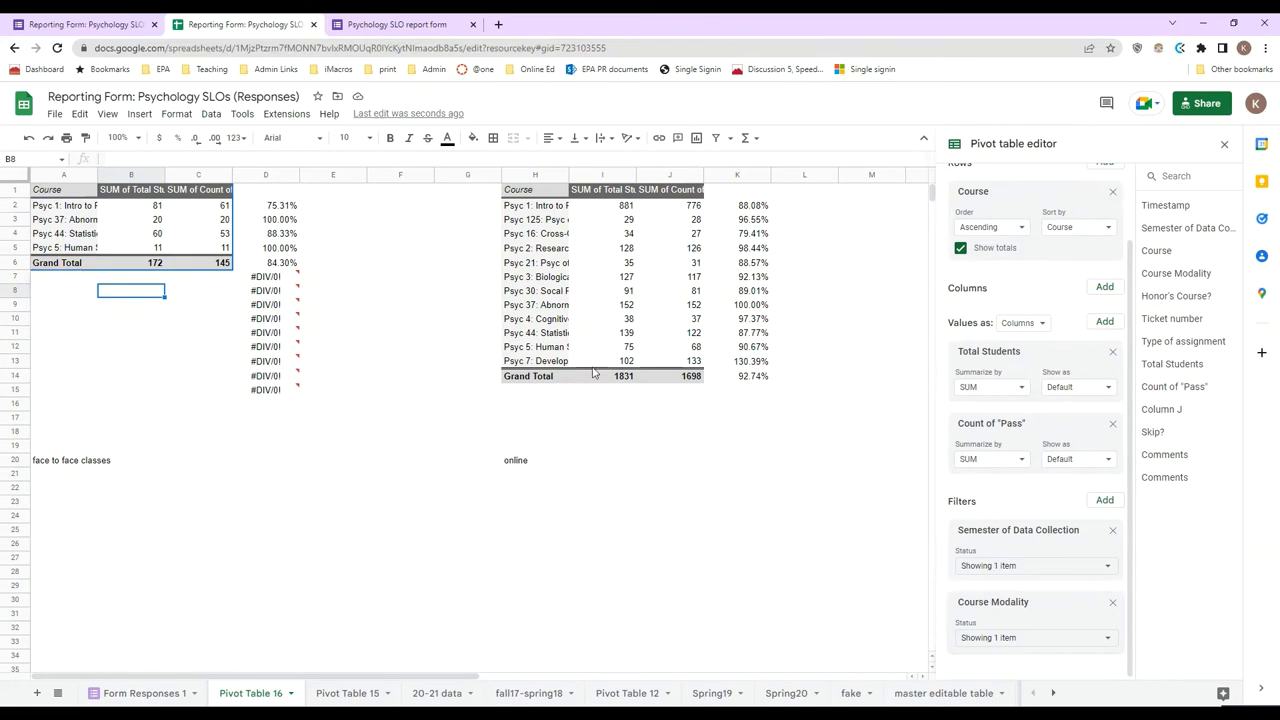
pyautogui.click(598, 280)
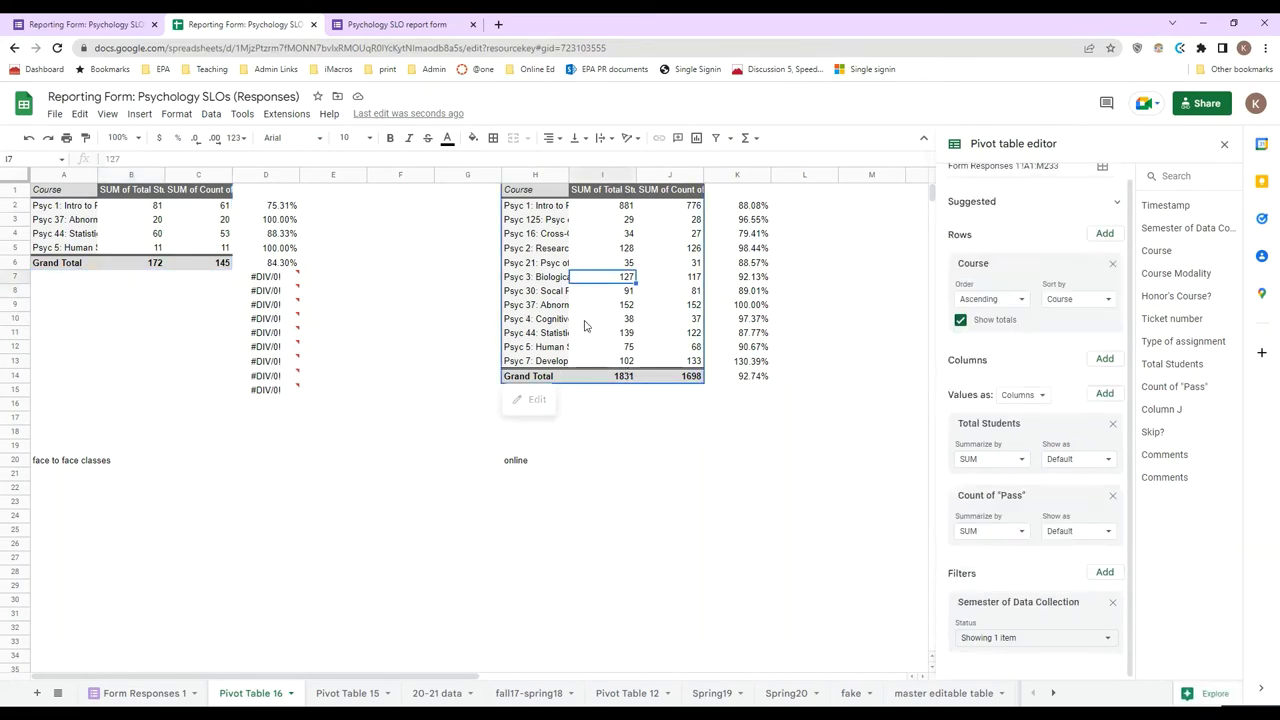
pyautogui.click(189, 320)
pyautogui.click(198, 242)
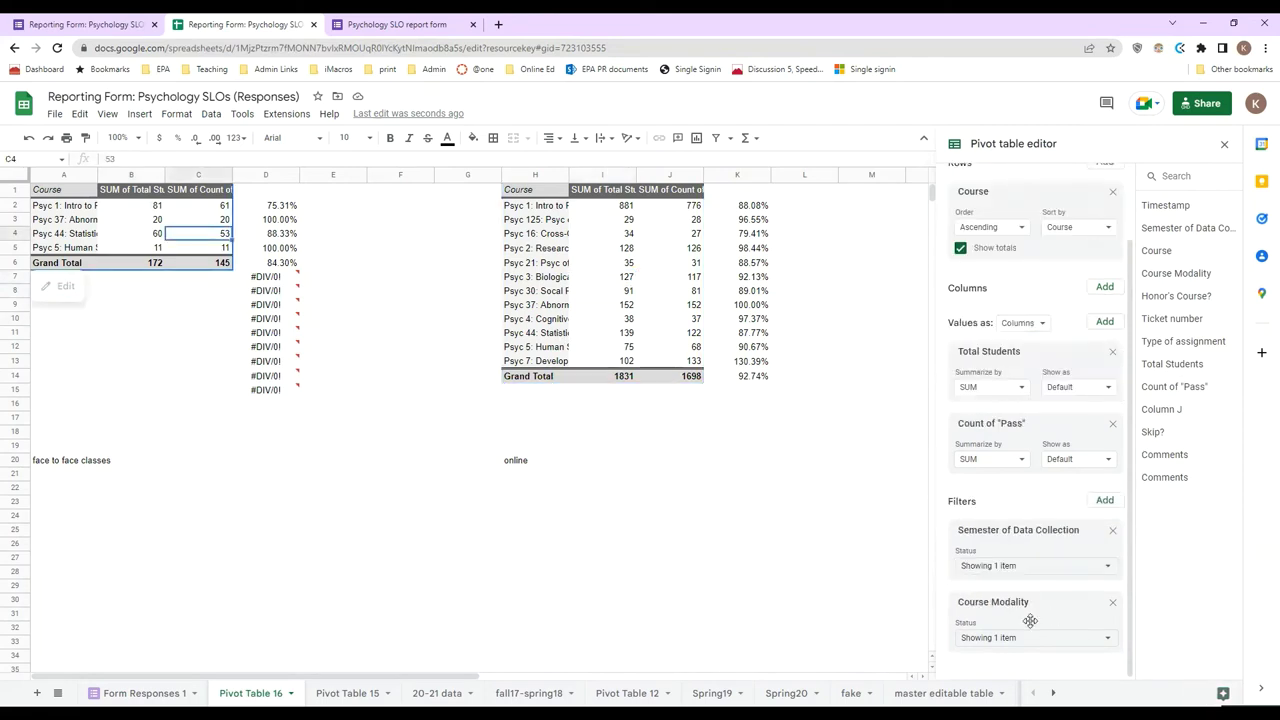
# Add a Course Modality filter to the copied pivot table at H1, including only Fully Online
pyautogui.click(622, 305)
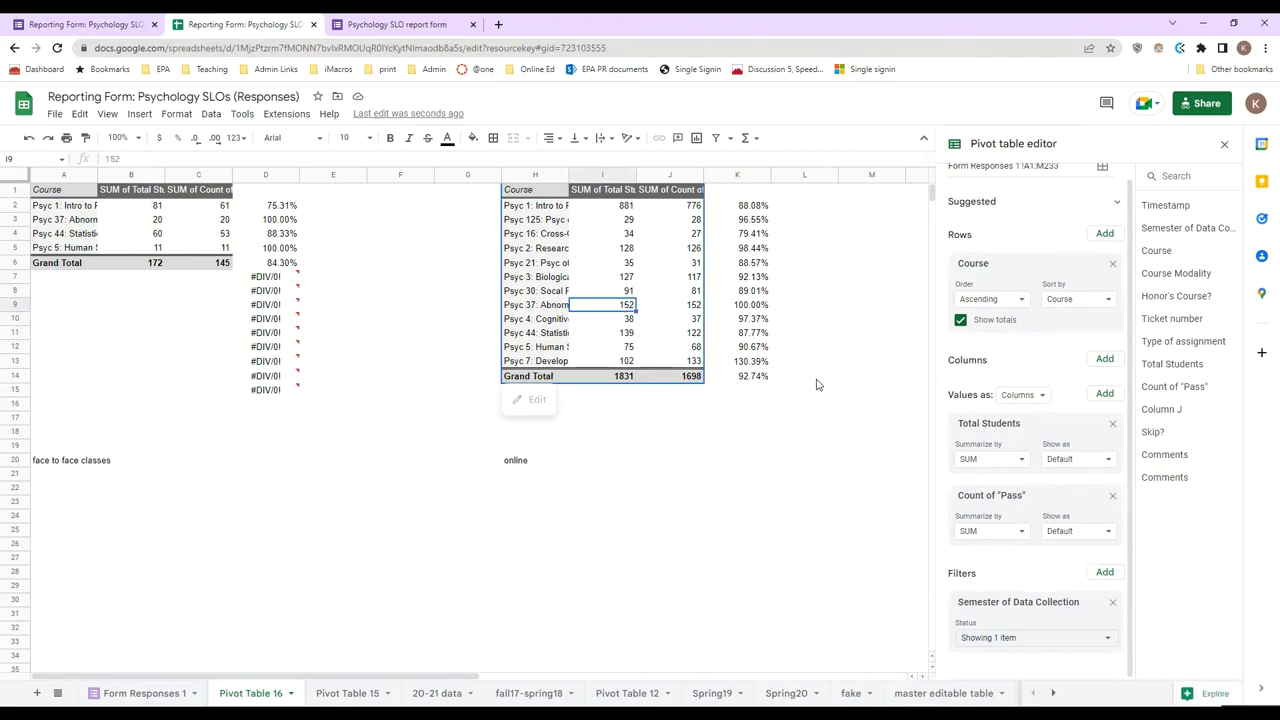
pyautogui.click(1105, 573)
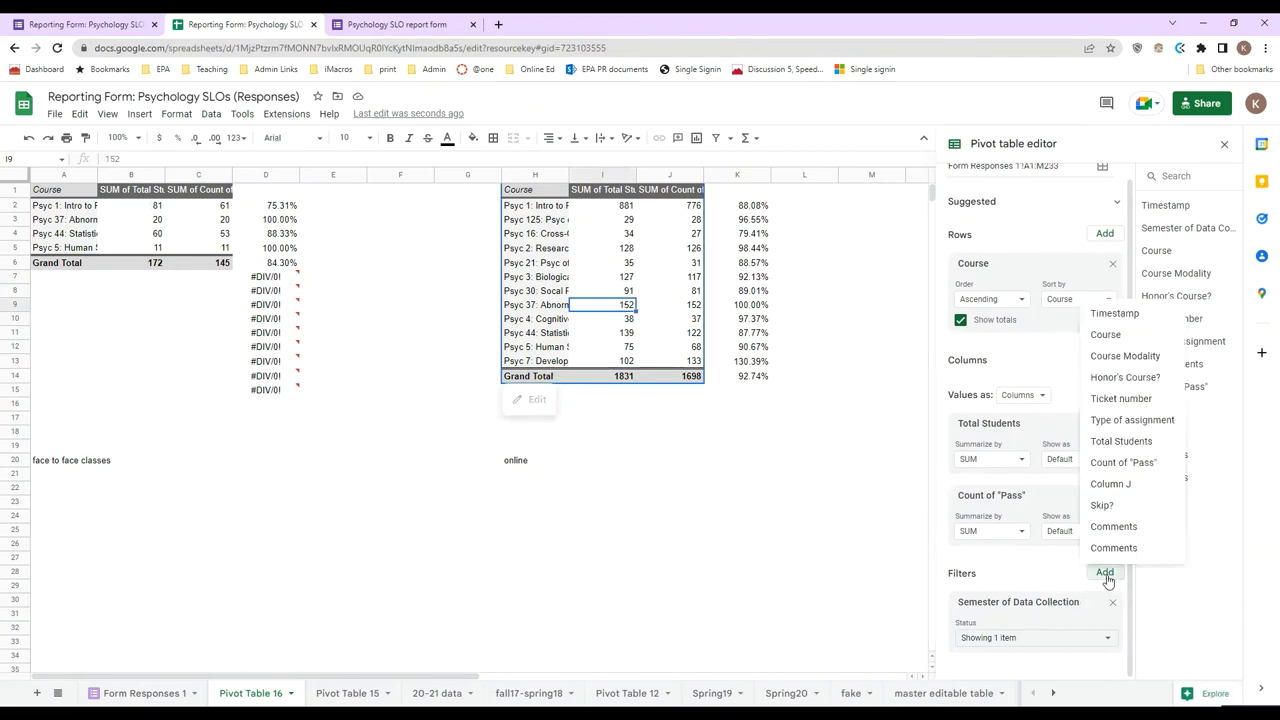
pyautogui.click(1130, 358)
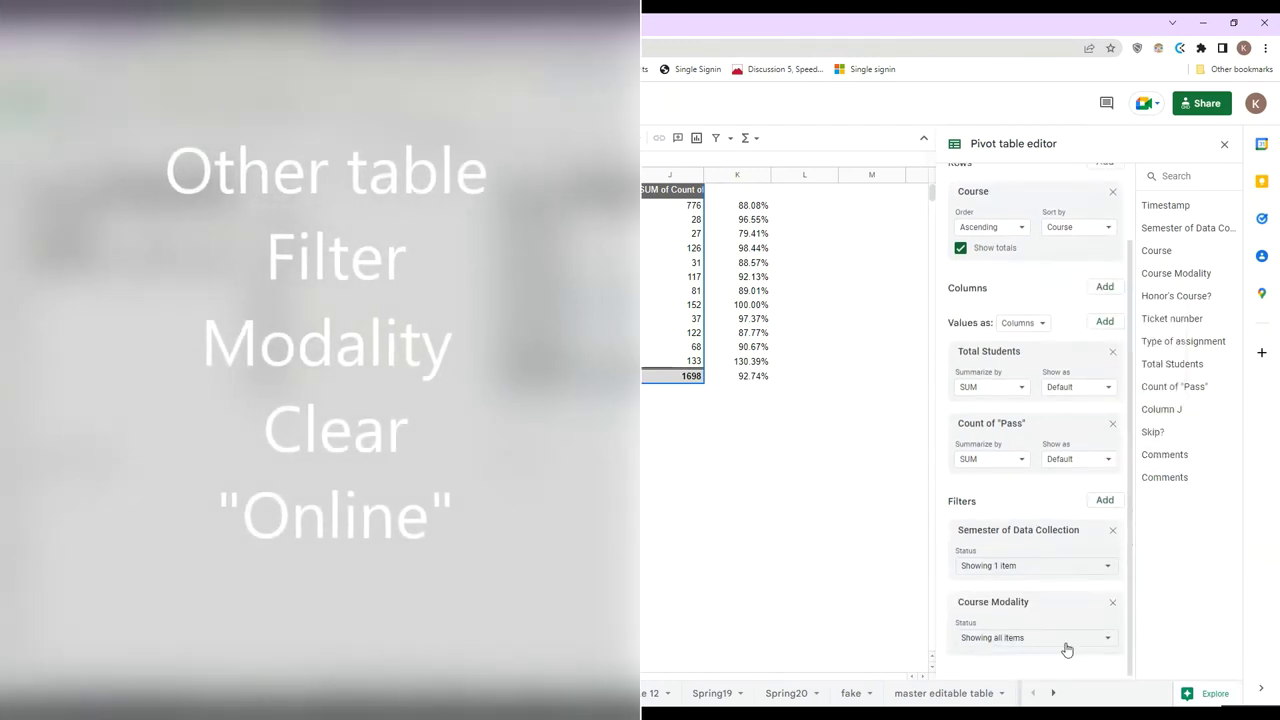
pyautogui.click(1066, 645)
pyautogui.click(1020, 518)
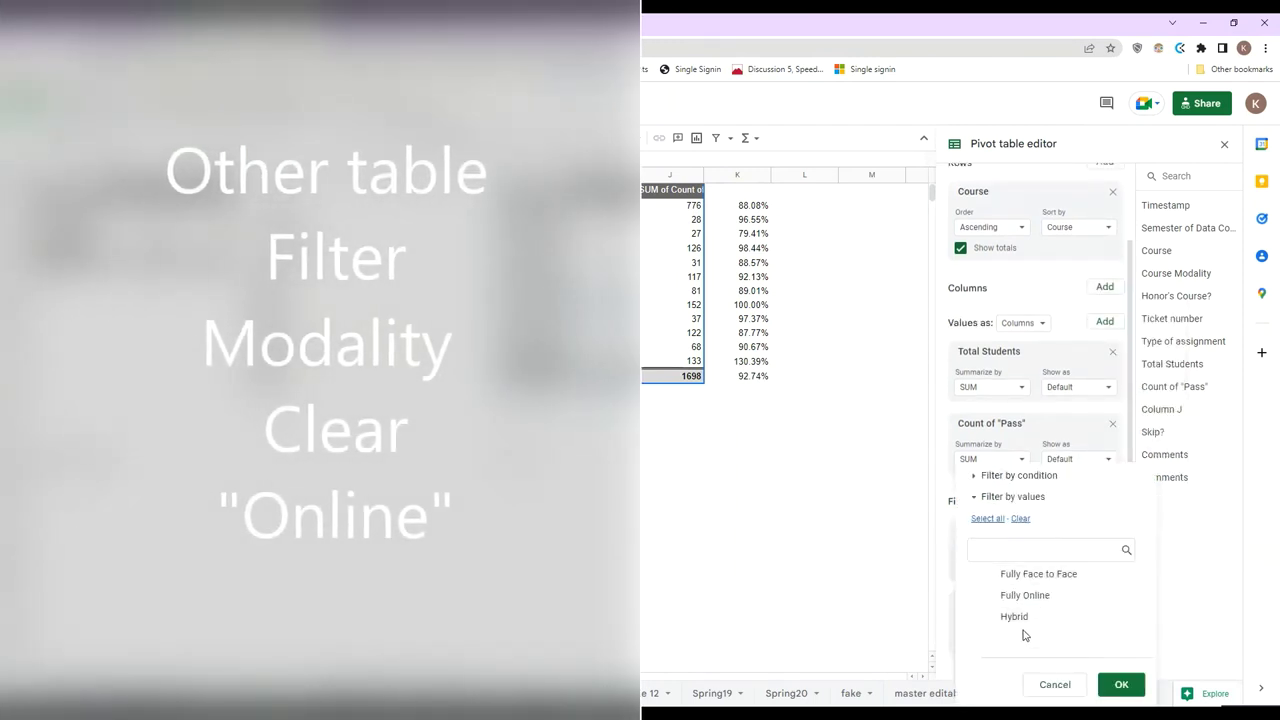
pyautogui.click(1030, 597)
pyautogui.click(1121, 684)
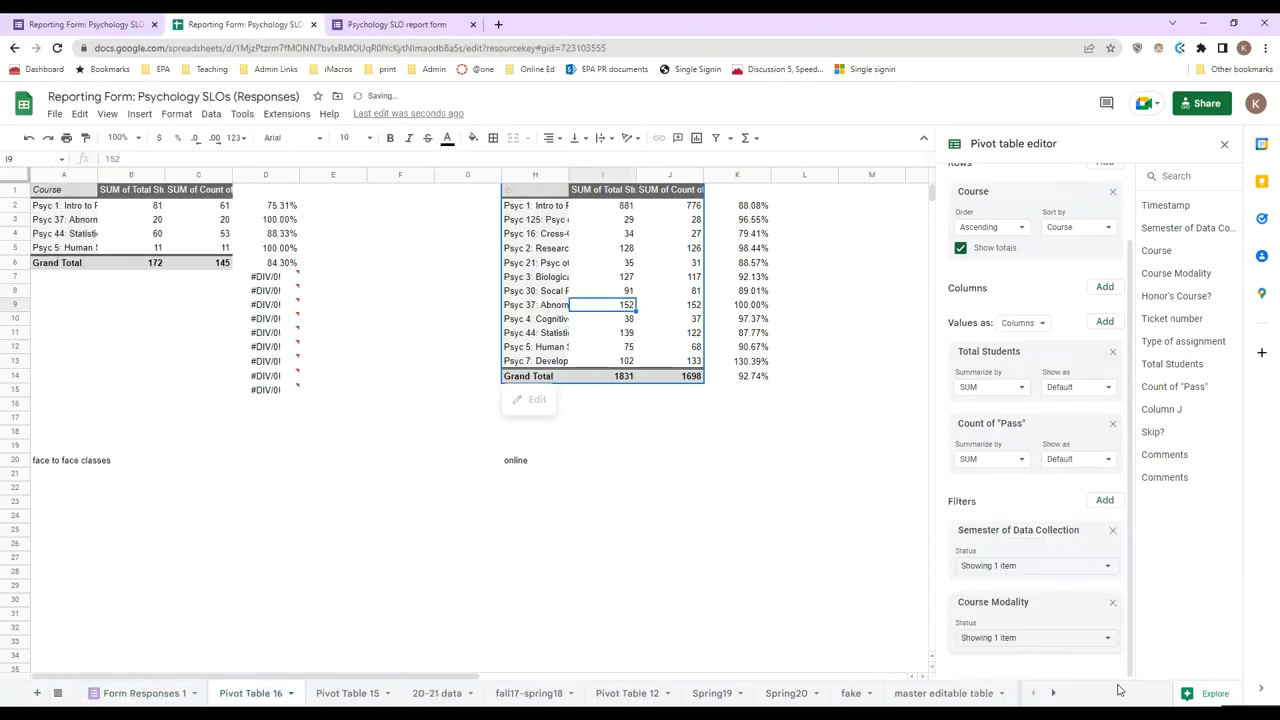
pyautogui.click(823, 575)
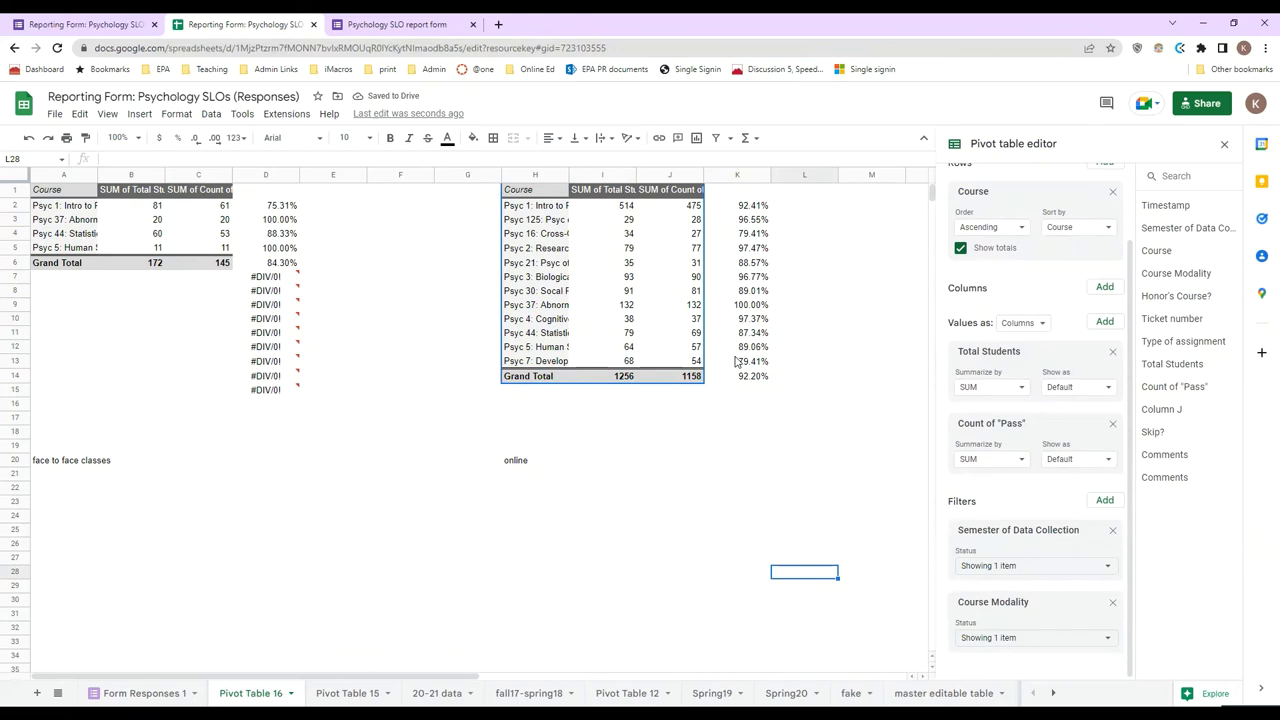
pyautogui.click(746, 194)
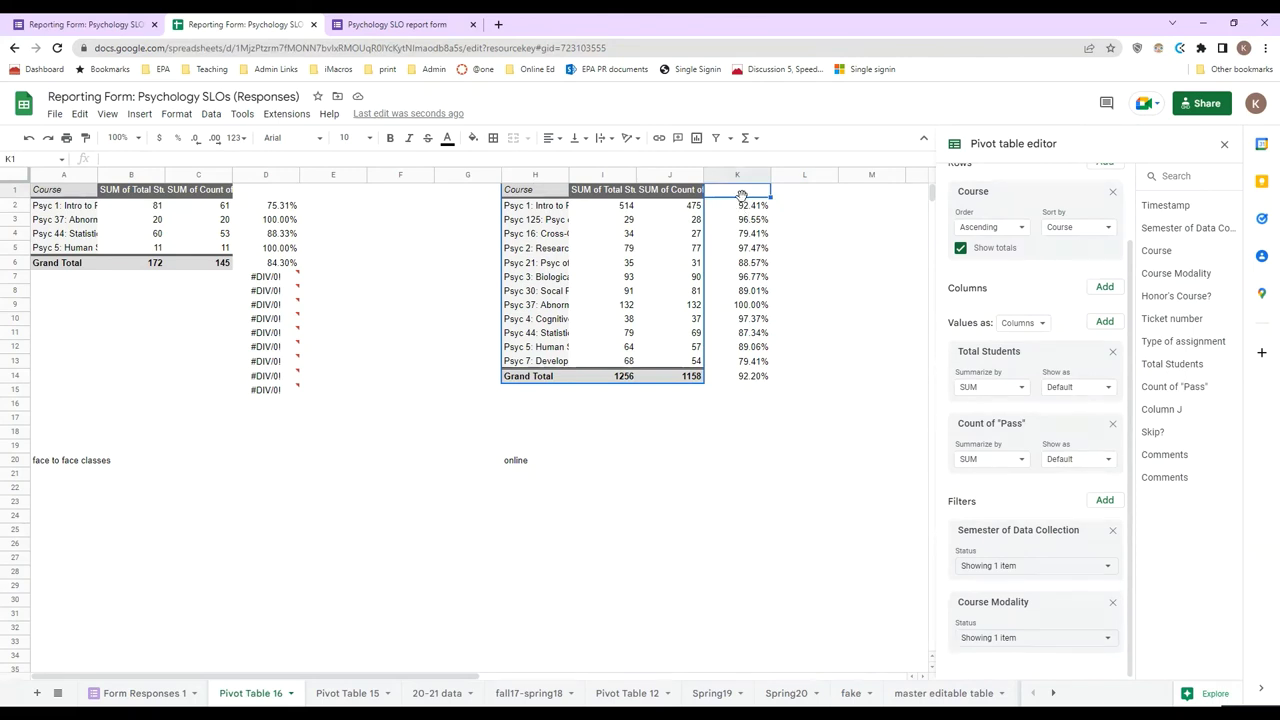
# Look through the source data on the Form Responses 1 sheet, checking the entries collected across different semesters
pyautogui.moveTo(521, 207)
pyautogui.click(143, 687)
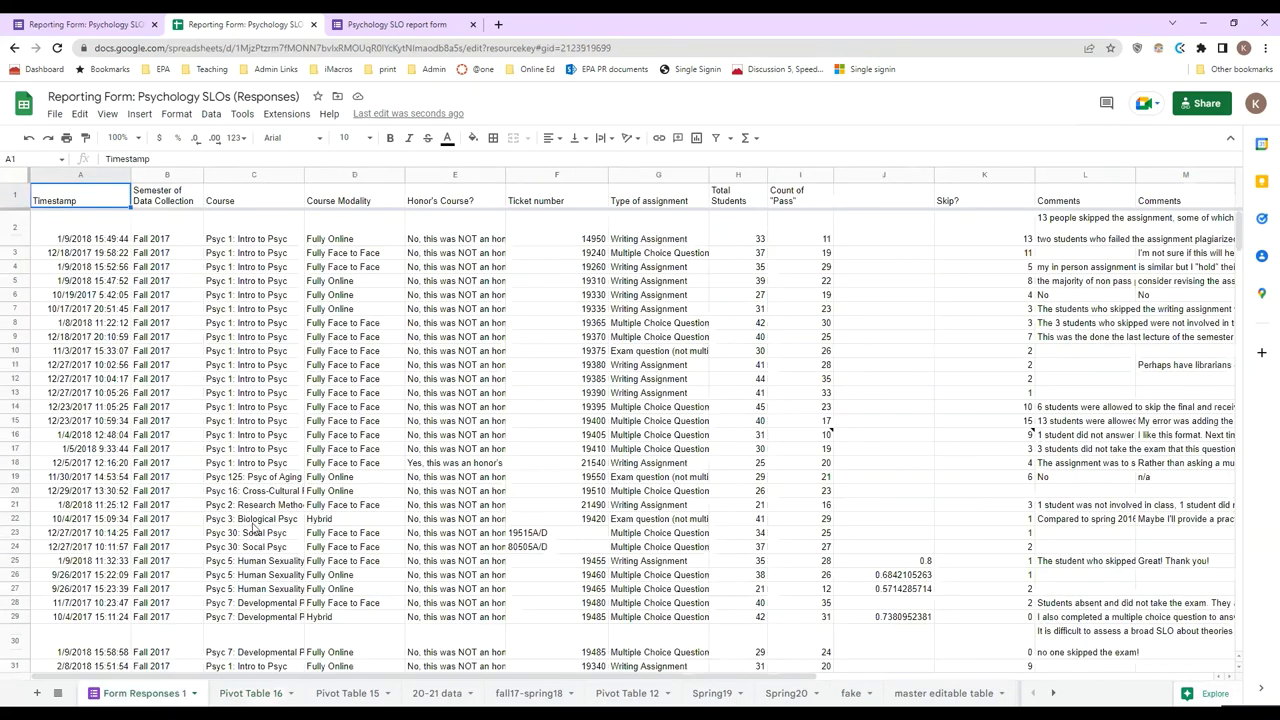
pyautogui.scroll(-20, 236, 520)
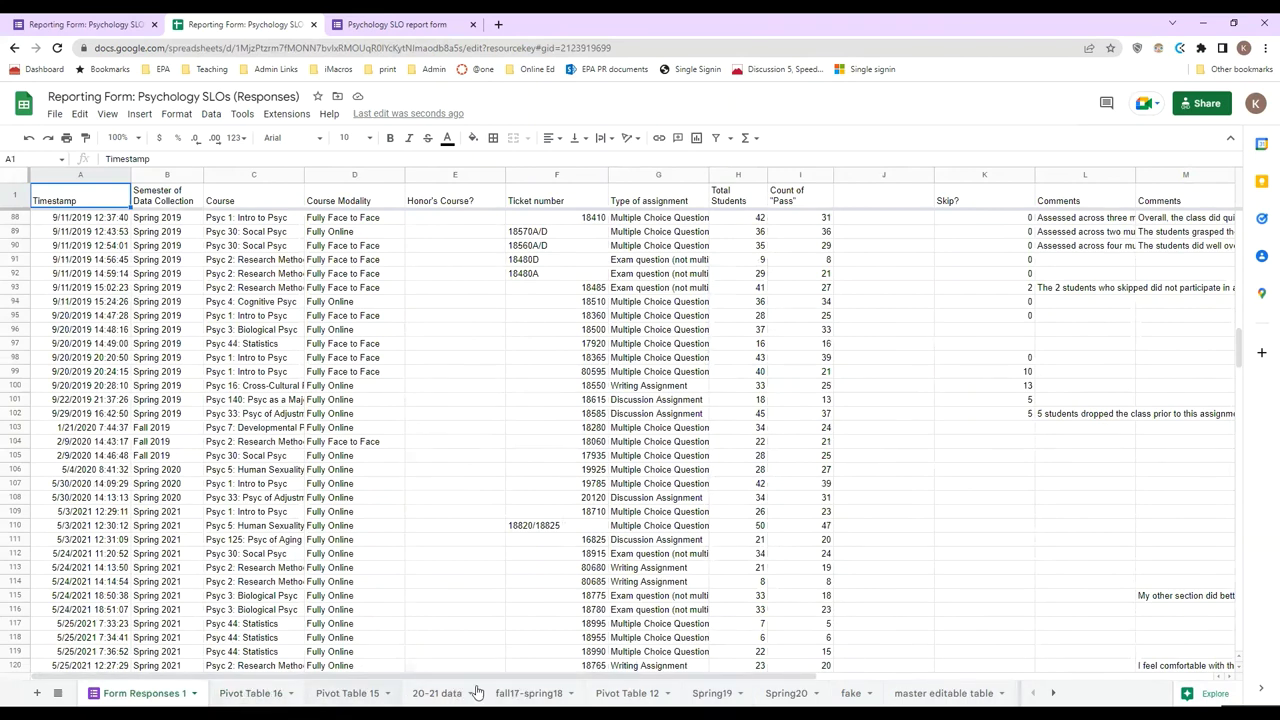
pyautogui.scroll(7, 647, 672)
pyautogui.scroll(13, 647, 672)
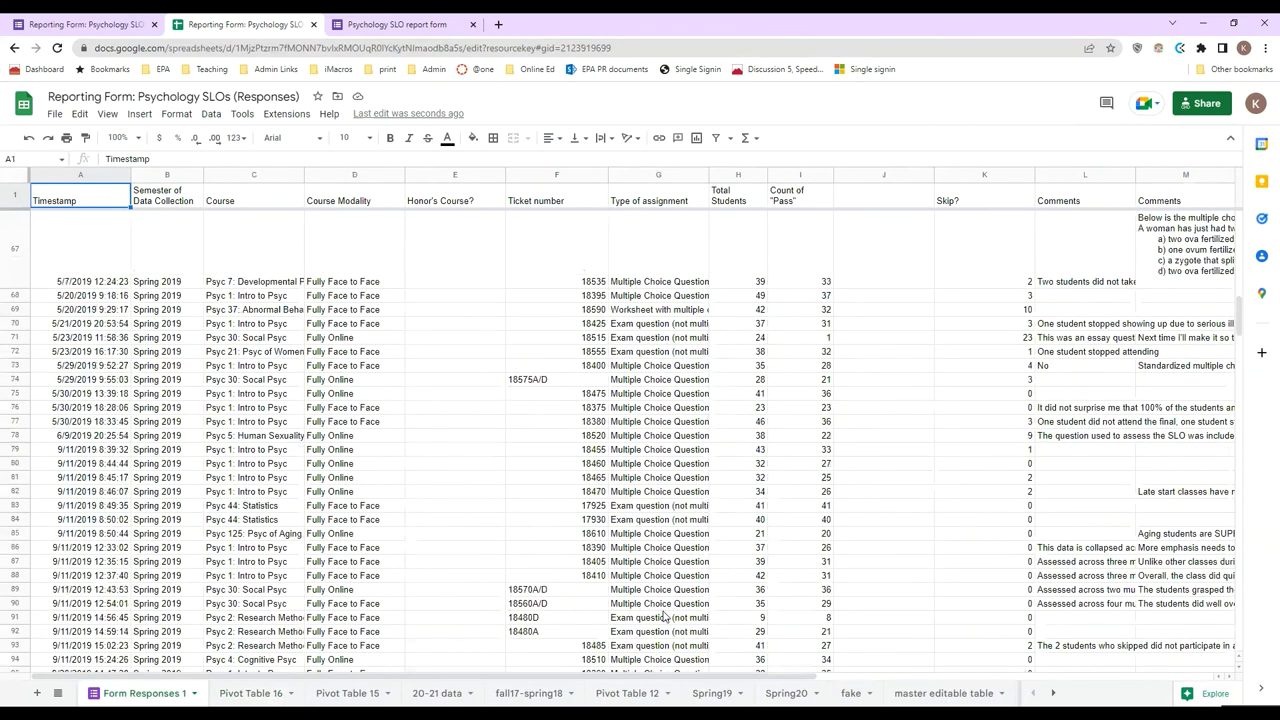